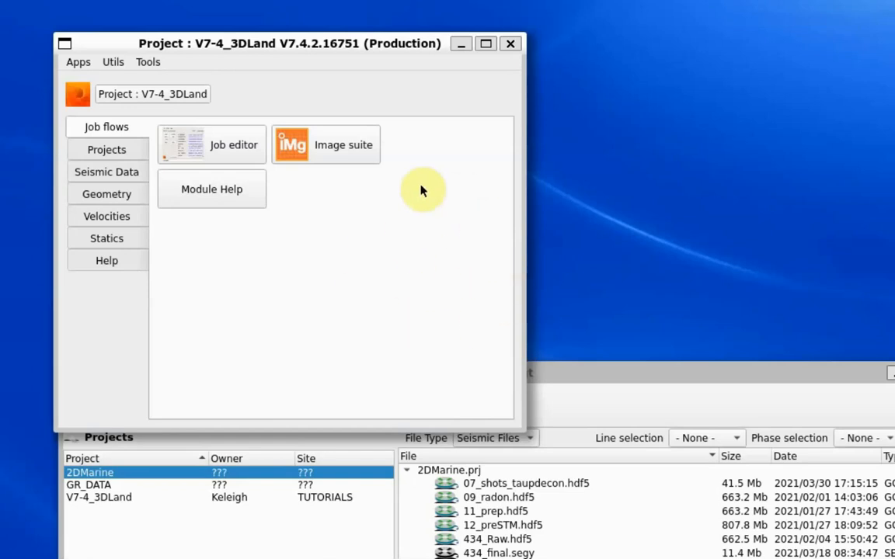
left_click(144, 65)
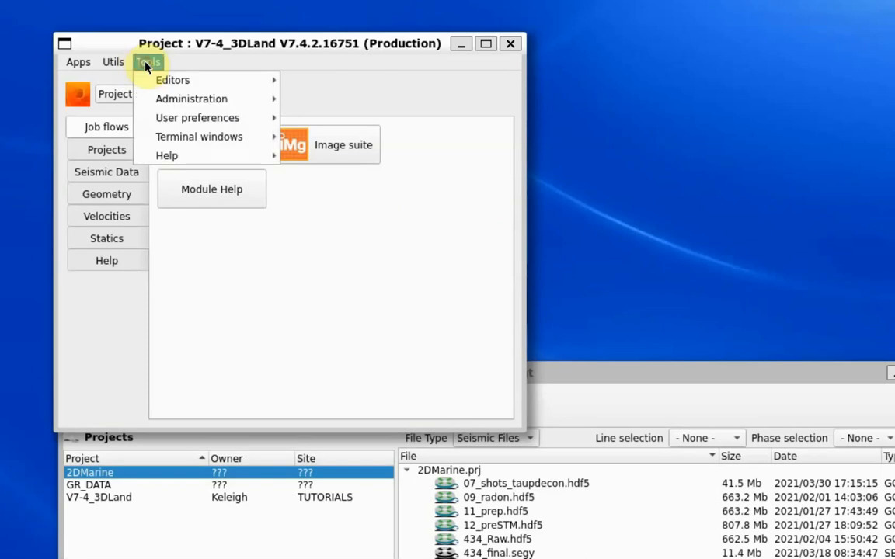
mouse_move(122, 65)
left_click(406, 89)
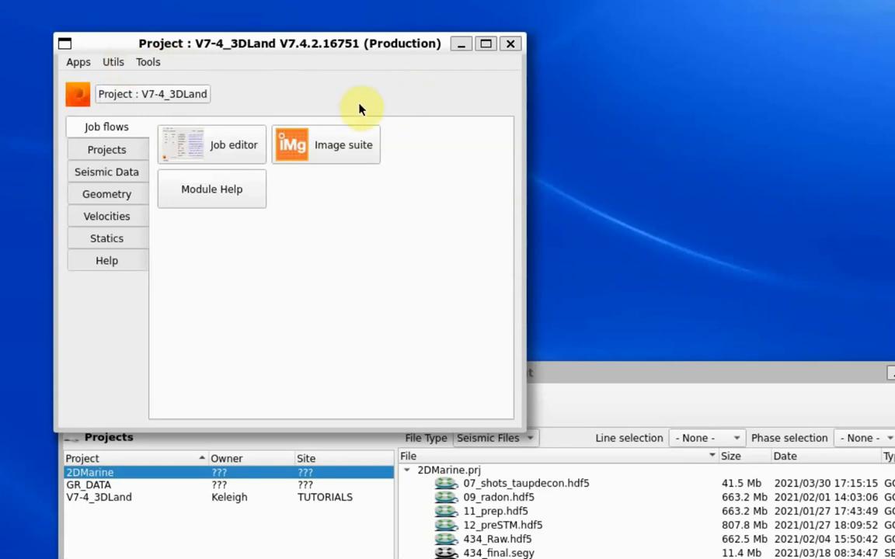
- Show the seismic data applications and select V7-4_3DLand as the active Claritas project
left_click(110, 172)
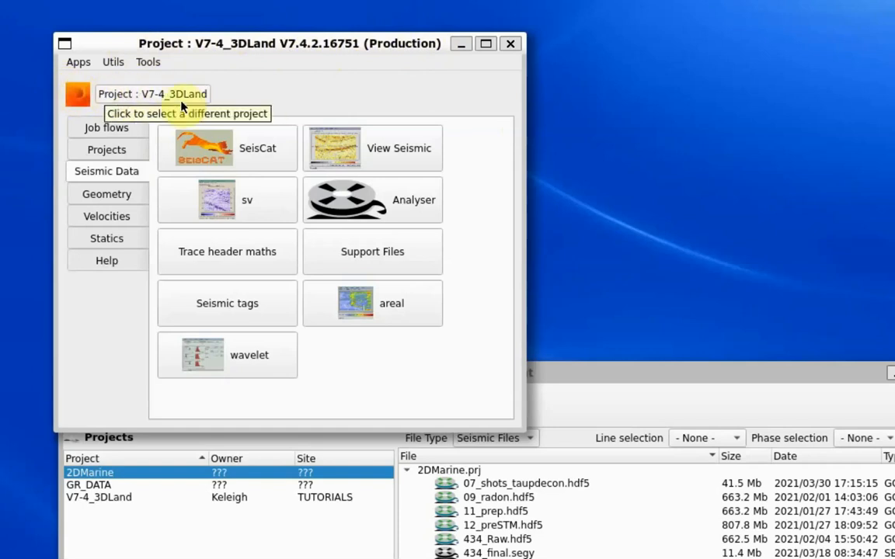
left_click(152, 96)
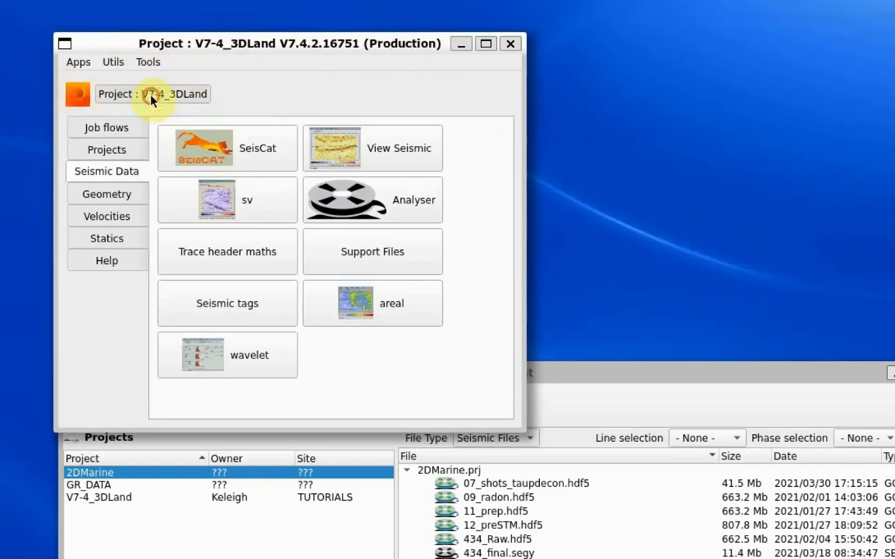
left_click_drag(556, 320, 529, 222)
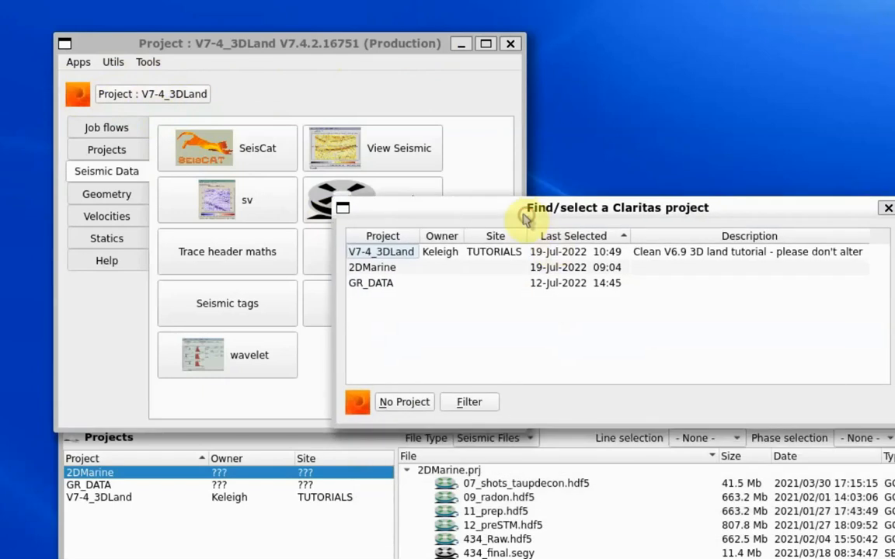
double_click(385, 256)
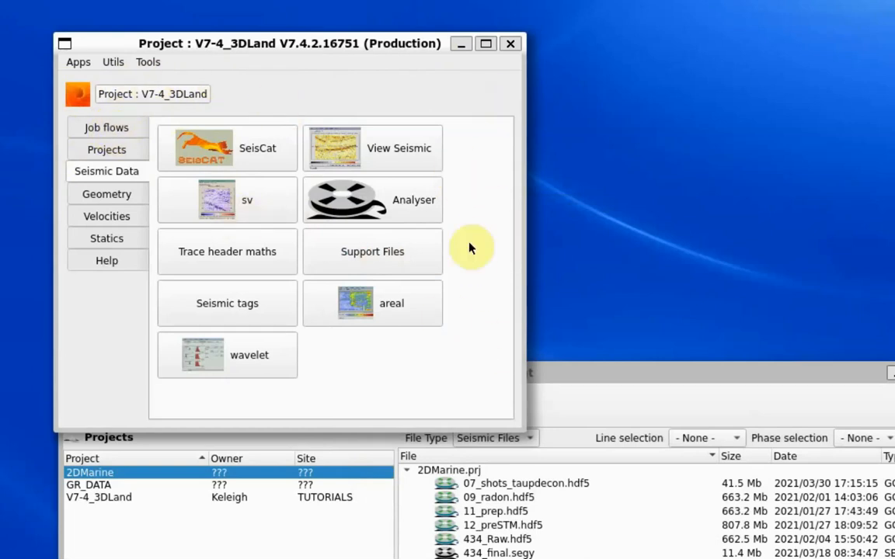
- Look through the launcher's application categories from Job flows to Help, including the text-based help options
left_click(109, 127)
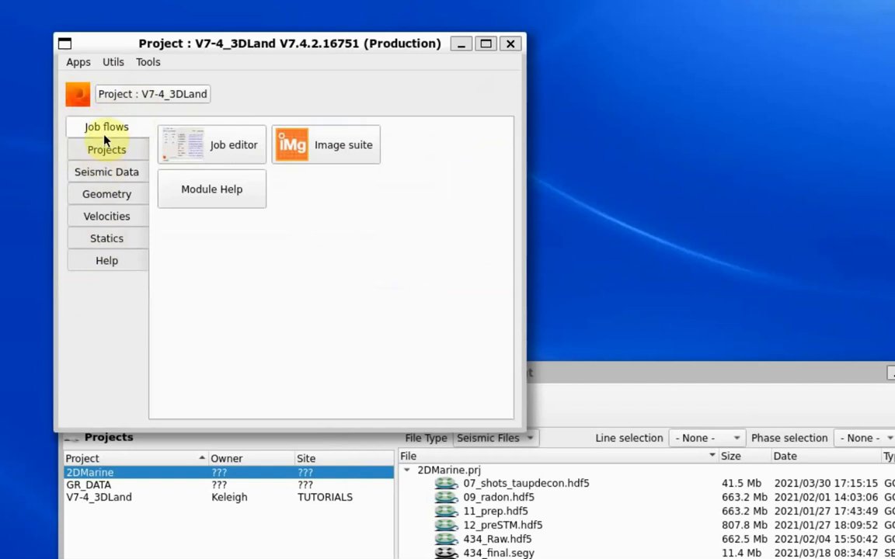
left_click(100, 155)
left_click(95, 175)
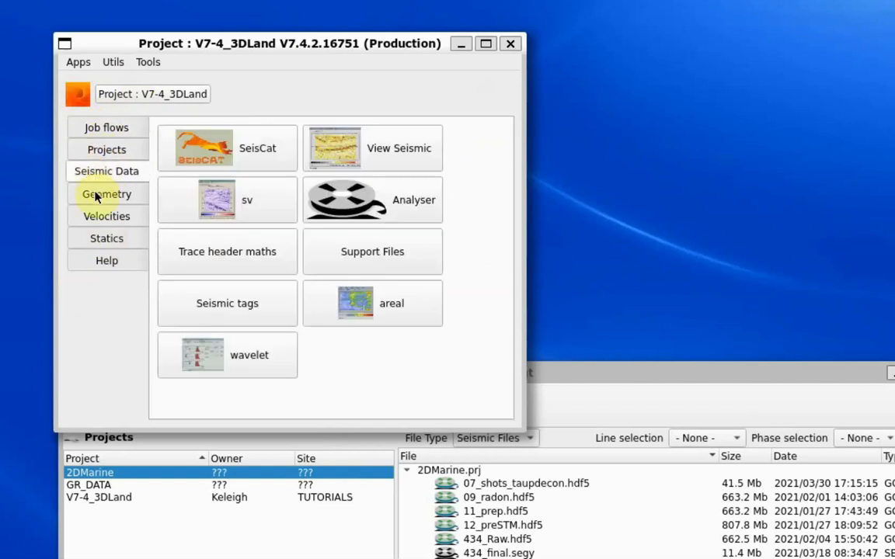
left_click(95, 194)
left_click(94, 217)
left_click(94, 246)
left_click(91, 266)
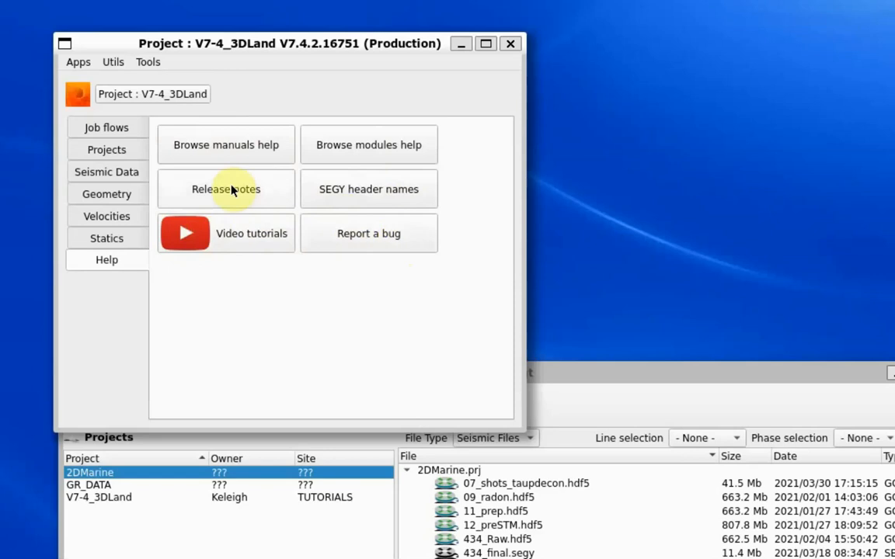
left_click(148, 67)
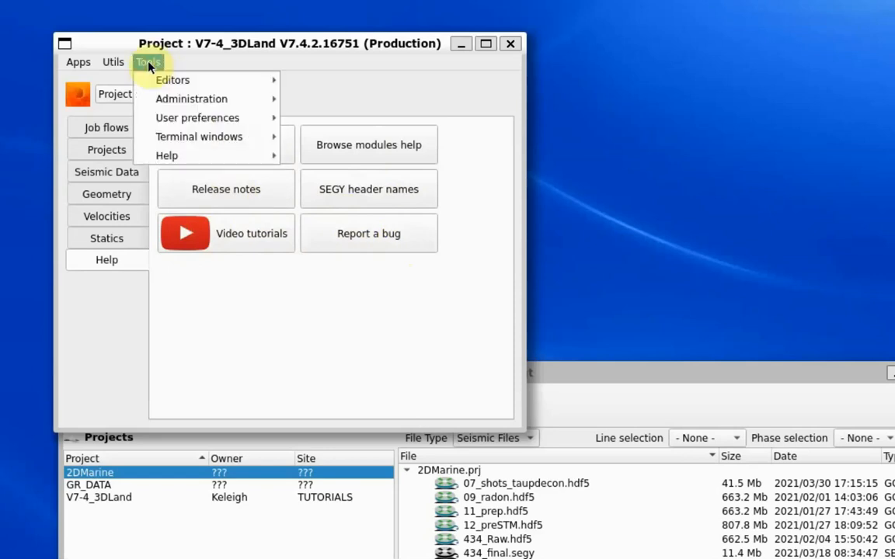
mouse_move(156, 157)
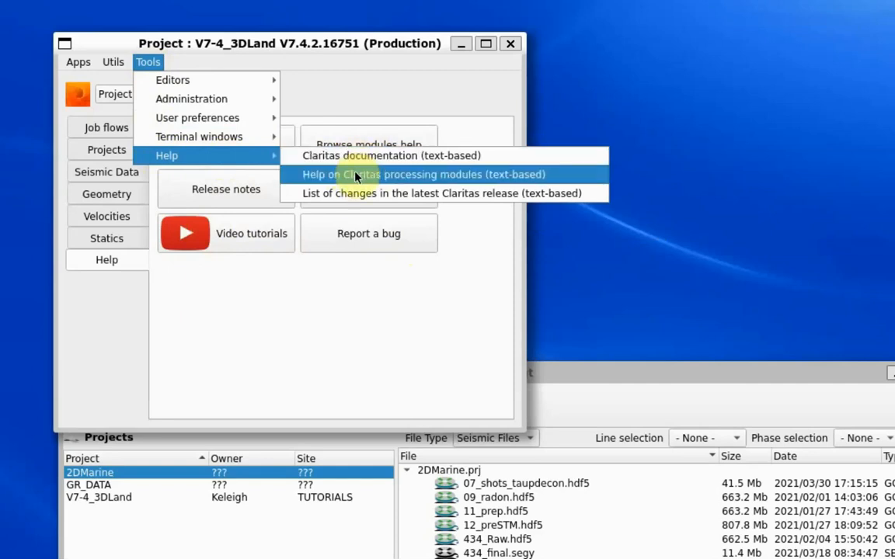
left_click(255, 367)
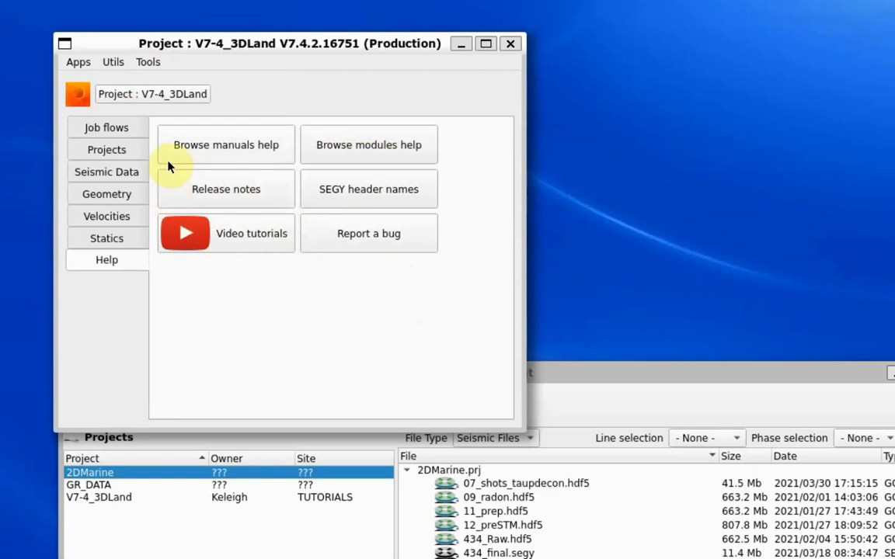
- Examine the job flow applications together with the available file editors and the job flow utilities
left_click(118, 127)
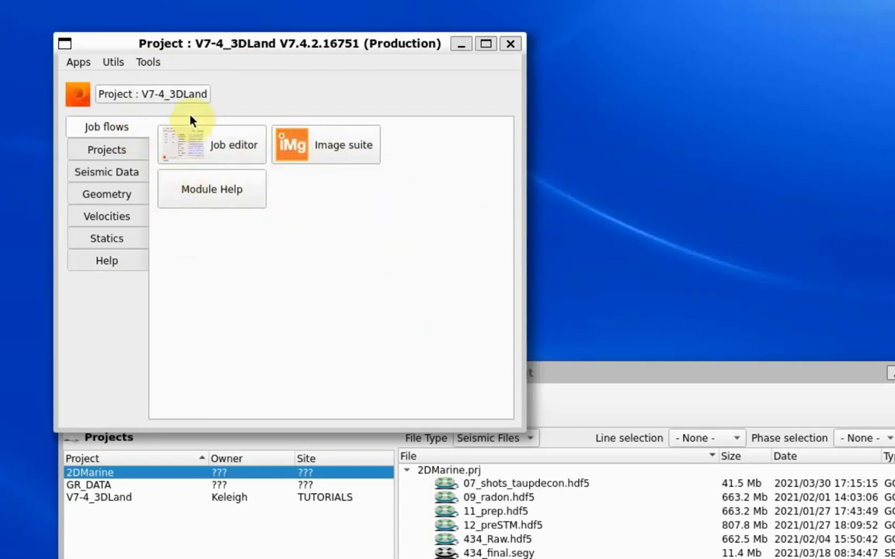
left_click(149, 62)
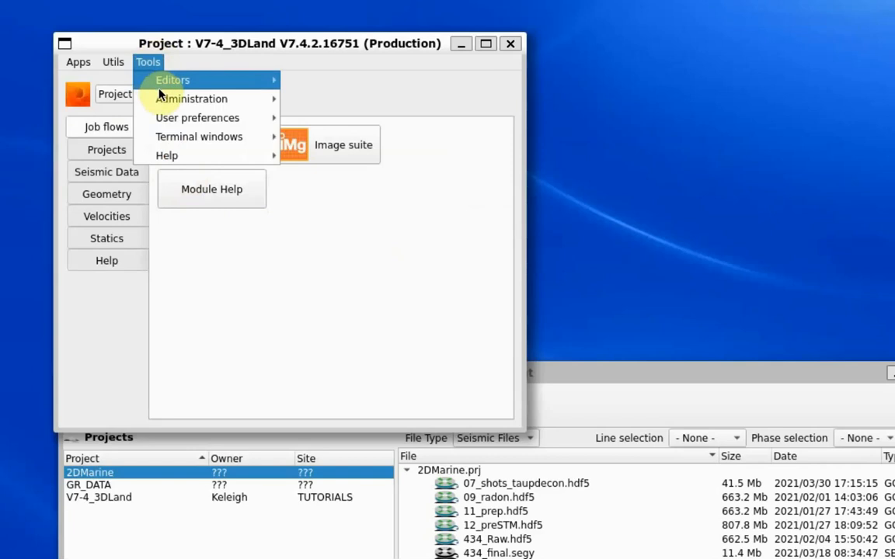
mouse_move(161, 100)
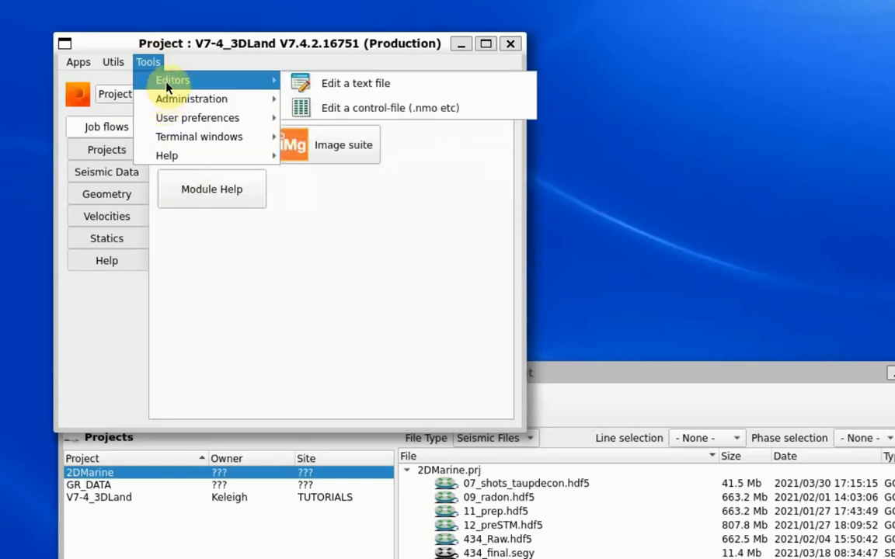
mouse_move(113, 62)
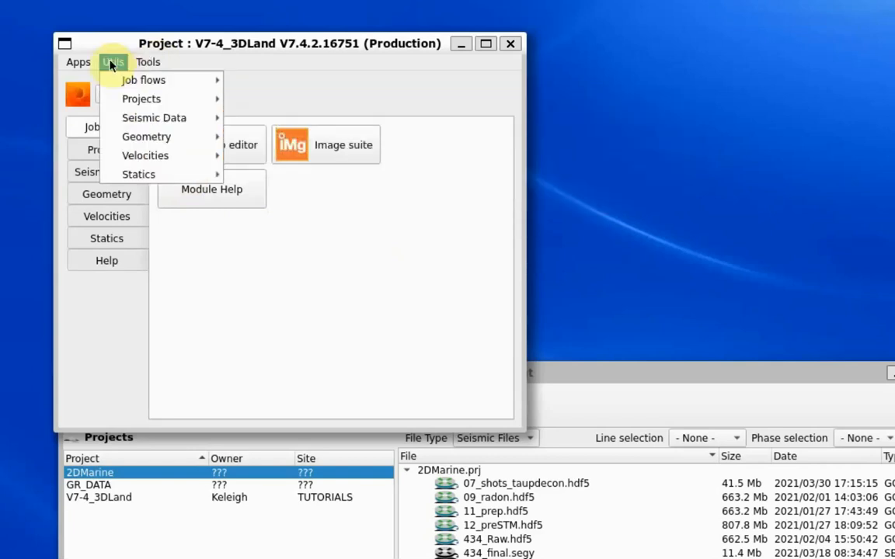
mouse_move(120, 84)
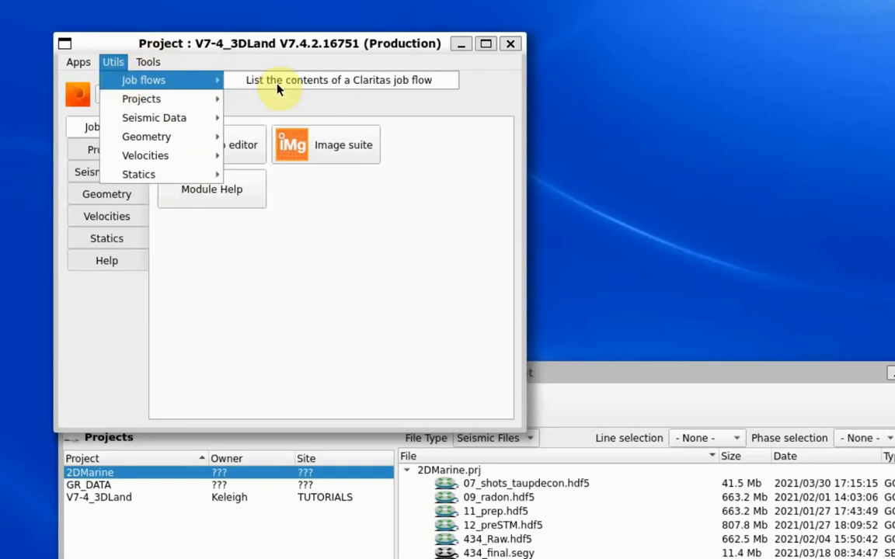
mouse_move(72, 64)
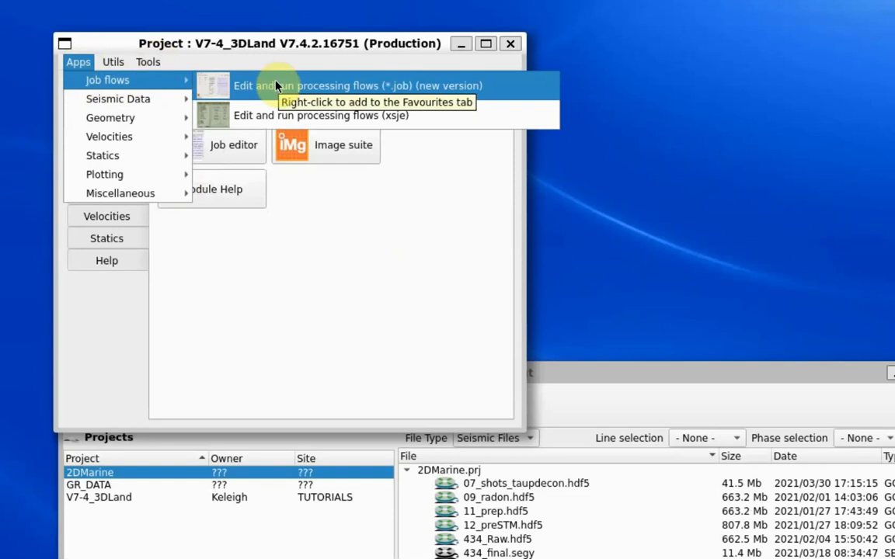
left_click(375, 311)
- Examine the project management functions and the utilities for project variables, processing phases and configuration
left_click(112, 149)
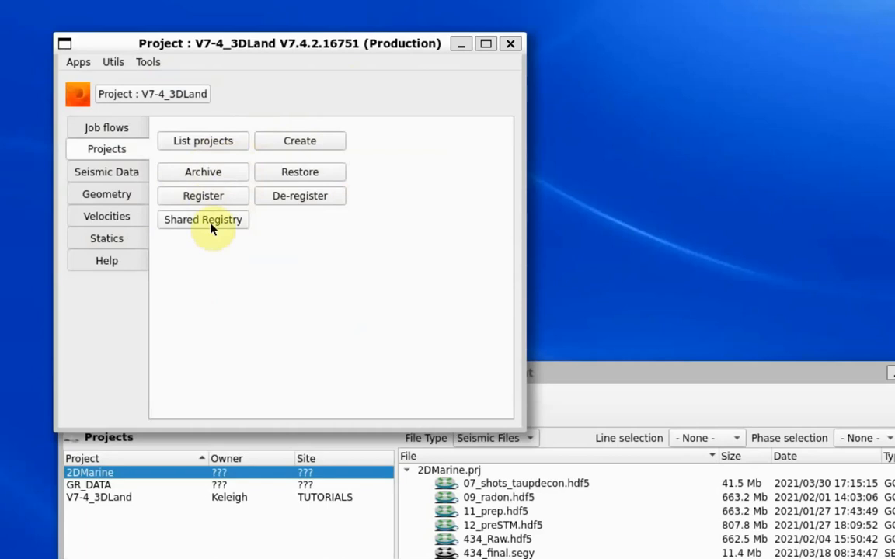
left_click(78, 62)
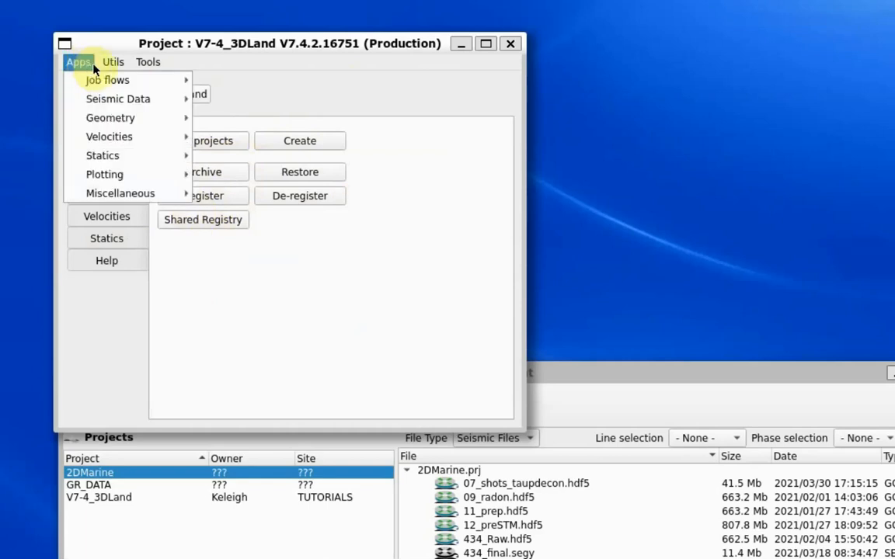
mouse_move(116, 63)
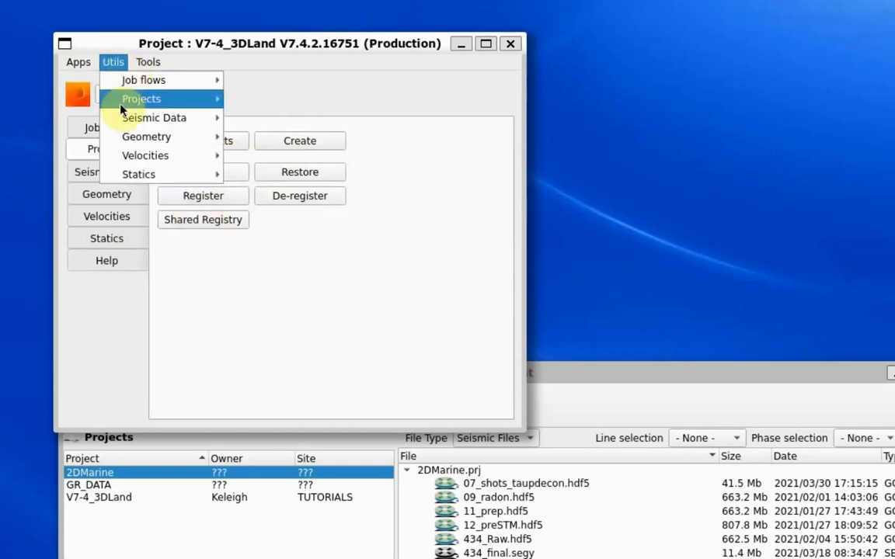
mouse_move(162, 106)
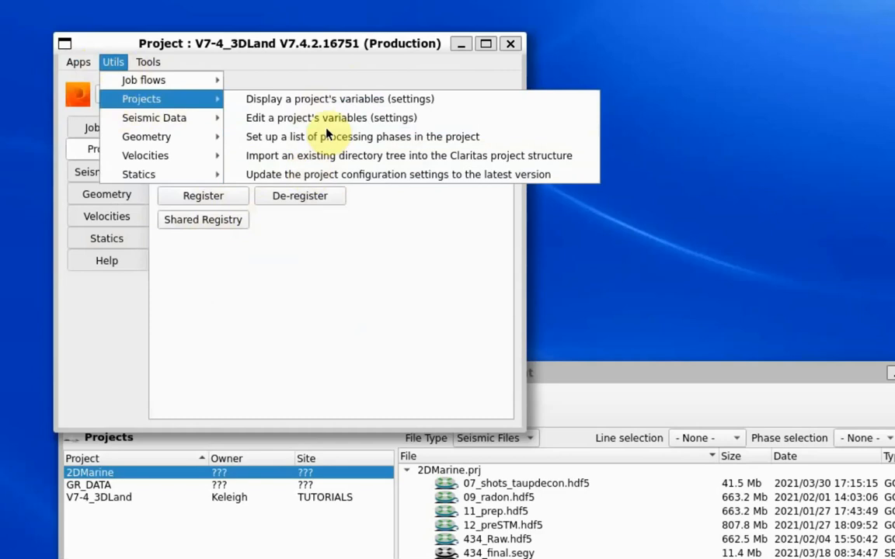
left_click(319, 319)
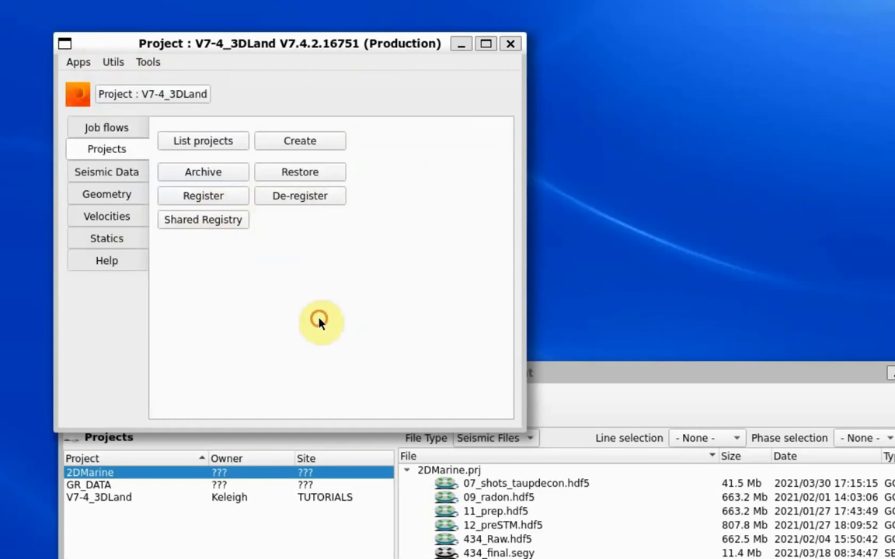
- Examine the seismic data applications in the launcher and compare them with the full seismic data application list
left_click(122, 174)
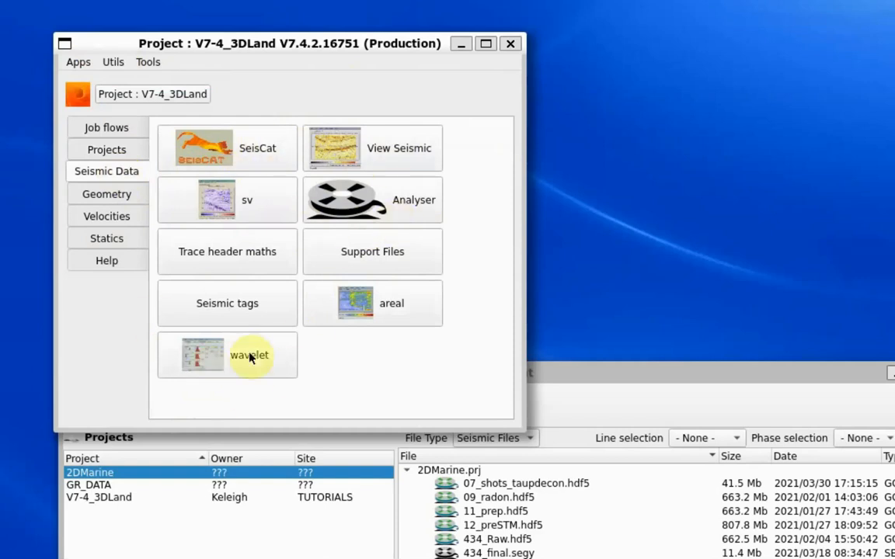
left_click(80, 61)
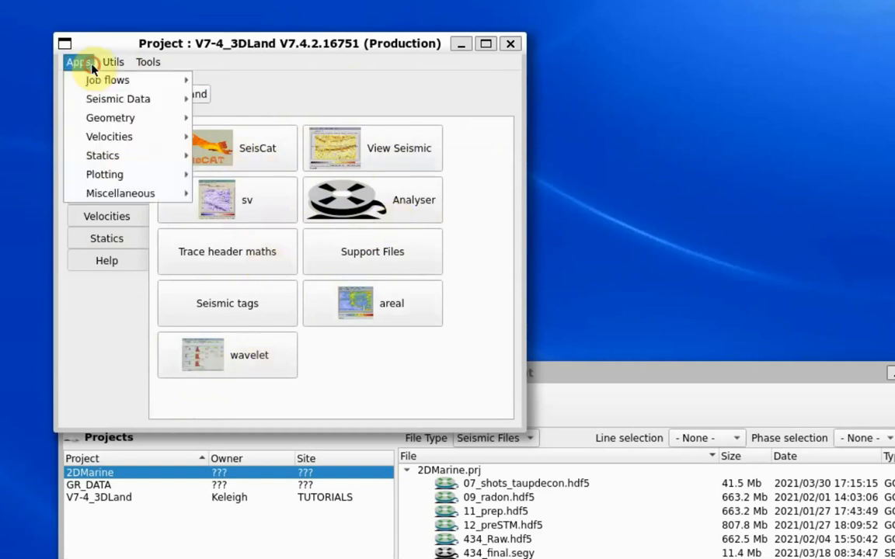
mouse_move(122, 101)
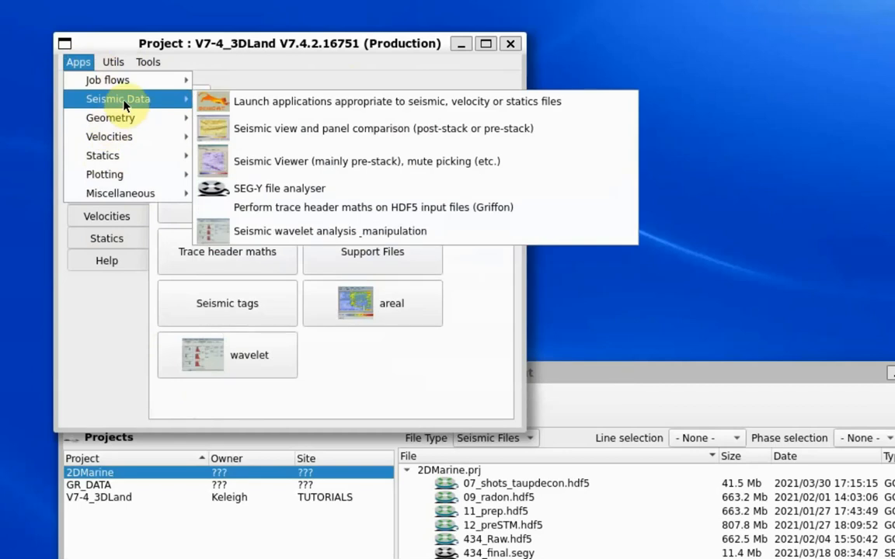
mouse_move(114, 63)
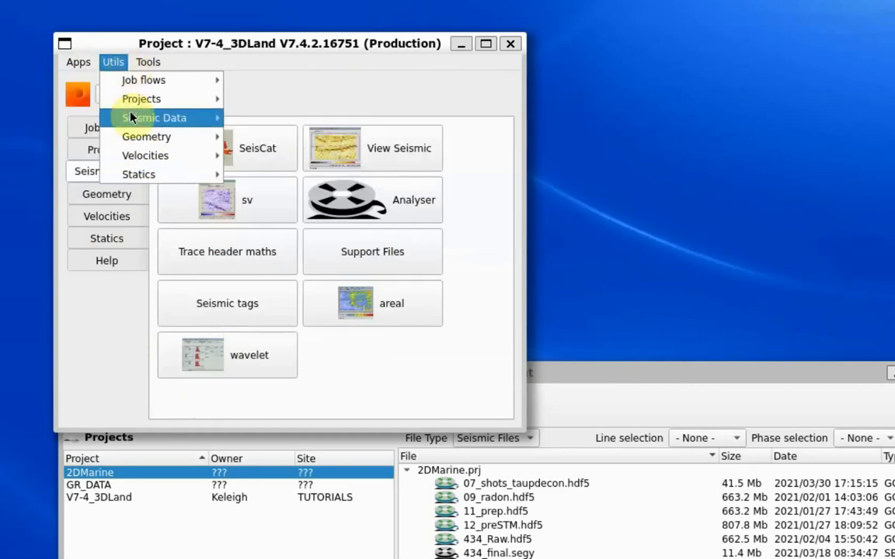
left_click(393, 417)
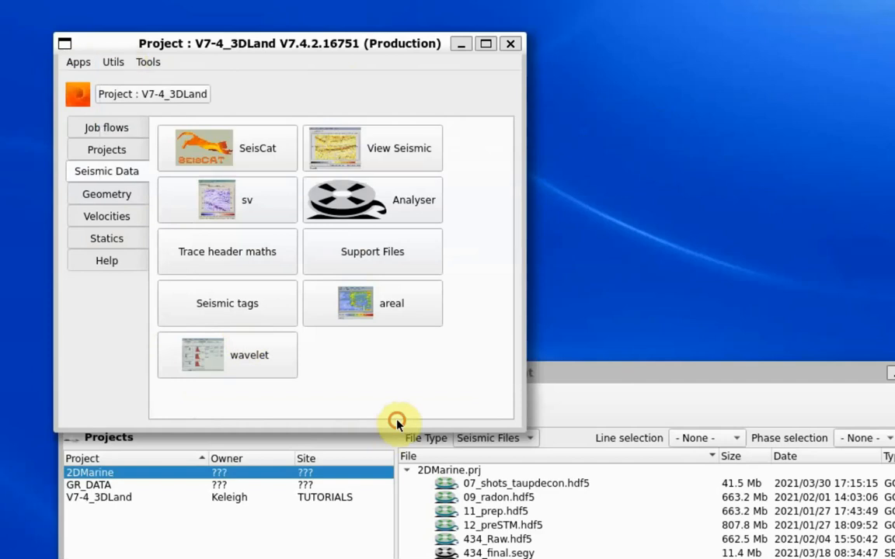
- View the geometry, velocities and statics applications in turn
left_click(101, 194)
left_click(92, 216)
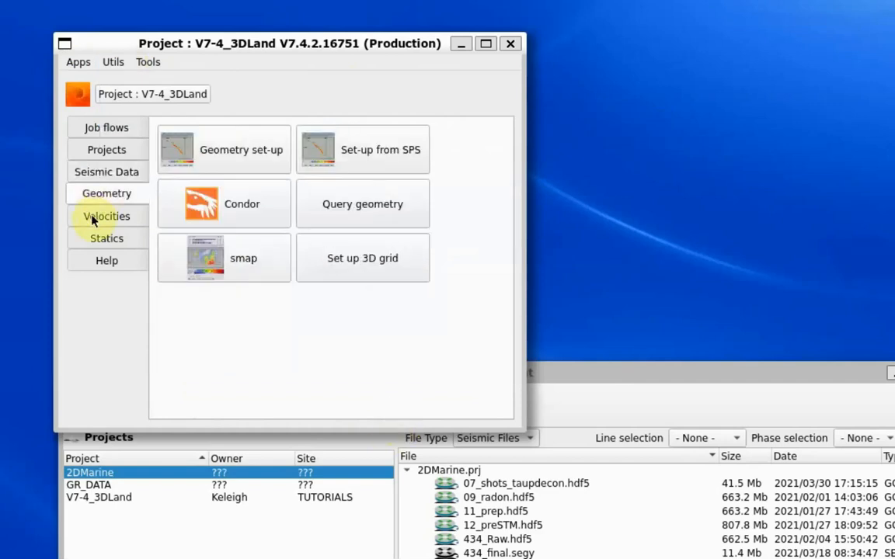
left_click(87, 238)
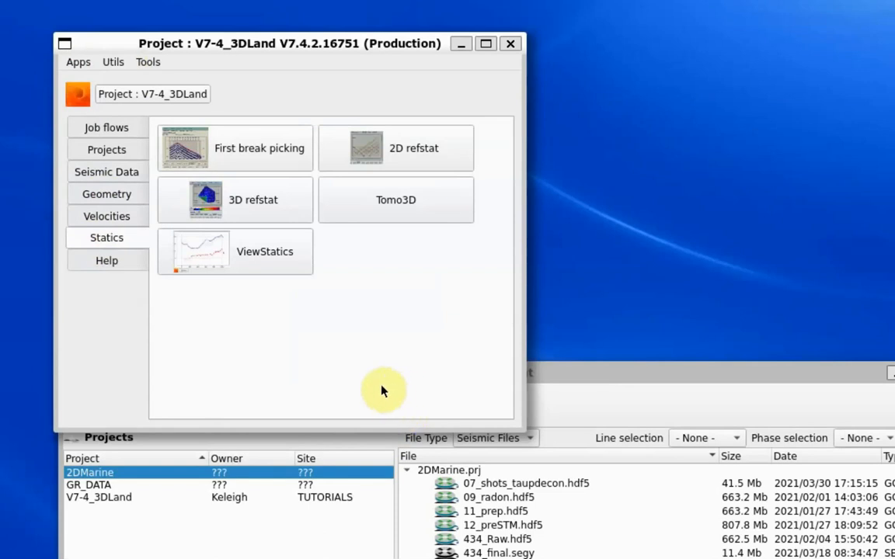
- Add the Job editor to the favourites and display the Favourites category
left_click(113, 126)
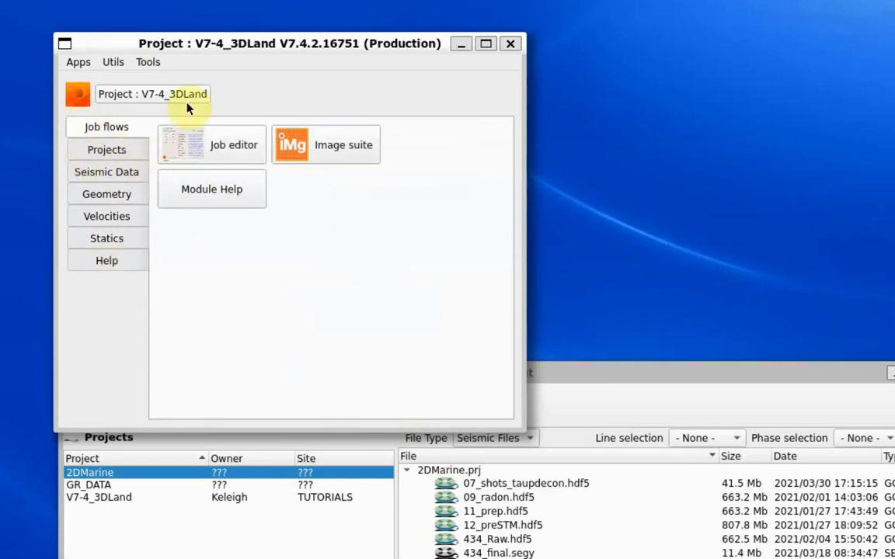
right_click(185, 145)
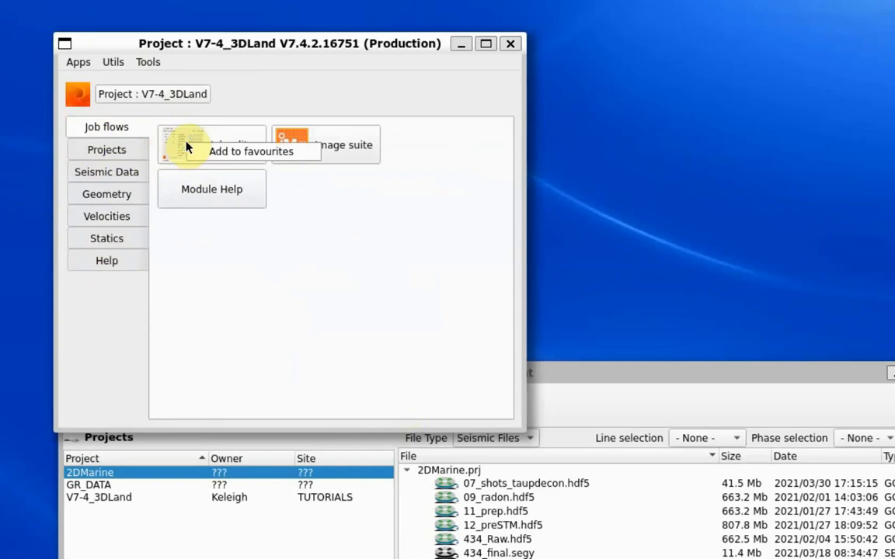
left_click(251, 152)
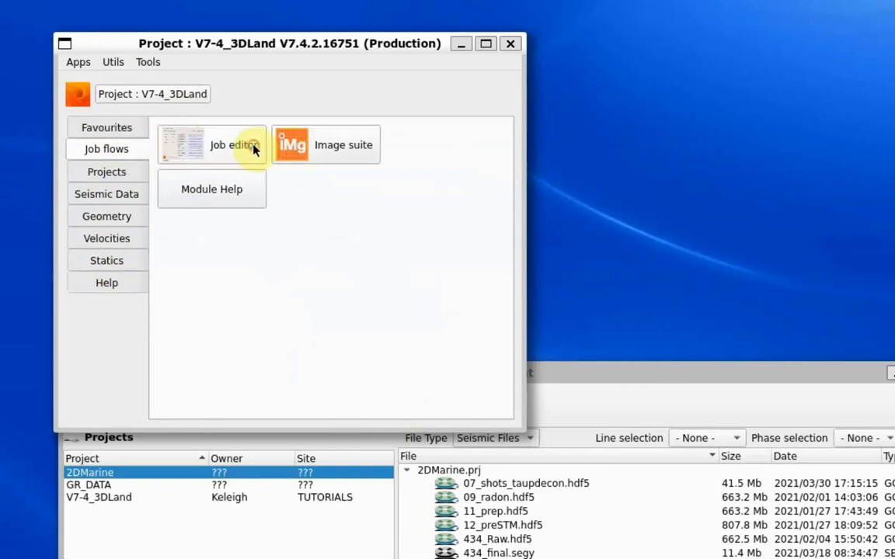
left_click(118, 127)
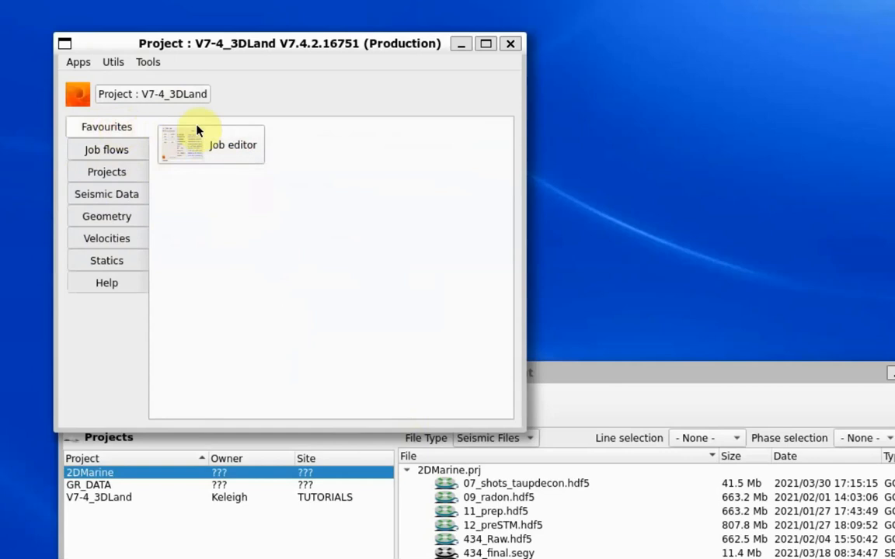
- Add View Seismic from the seismic data applications to the favourites and display the Favourites category
left_click(104, 193)
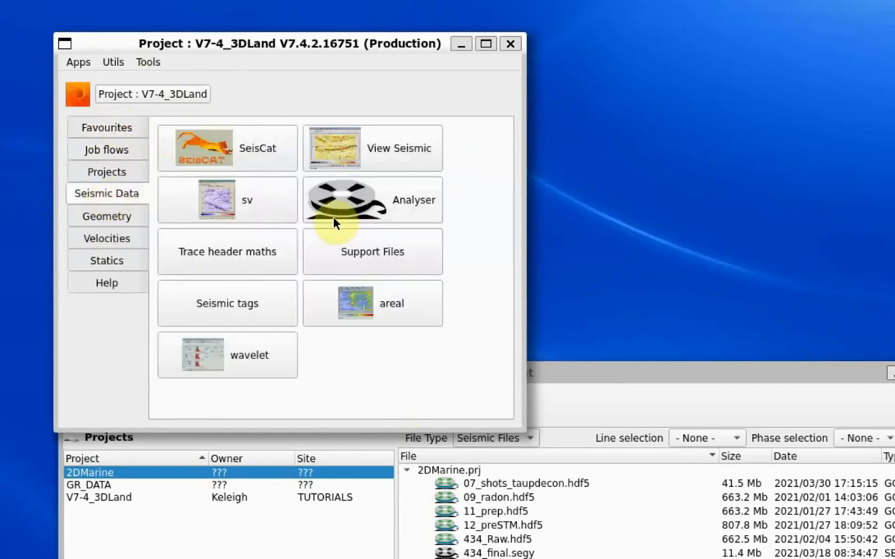
right_click(370, 140)
left_click(431, 148)
left_click(104, 125)
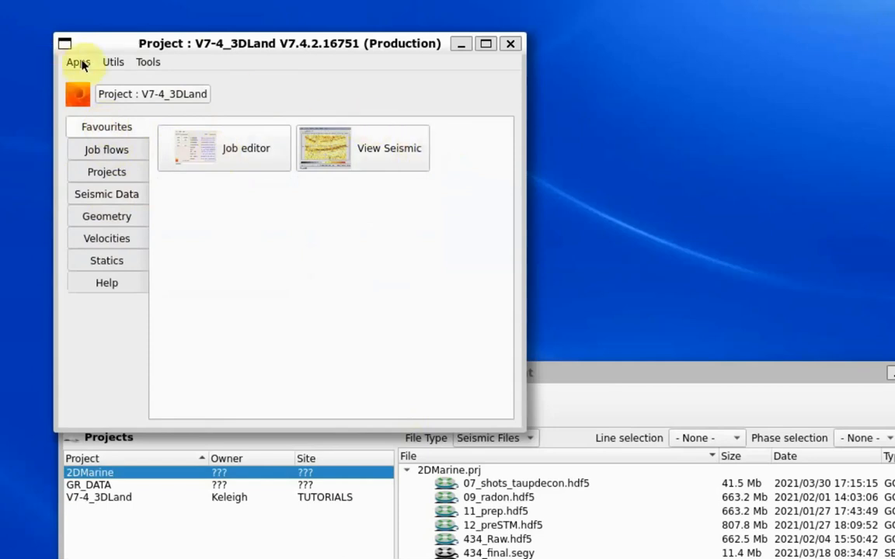
- Add the SEG-D file header utility from the seismic data utilities to the favourites and remove it again
left_click(105, 59)
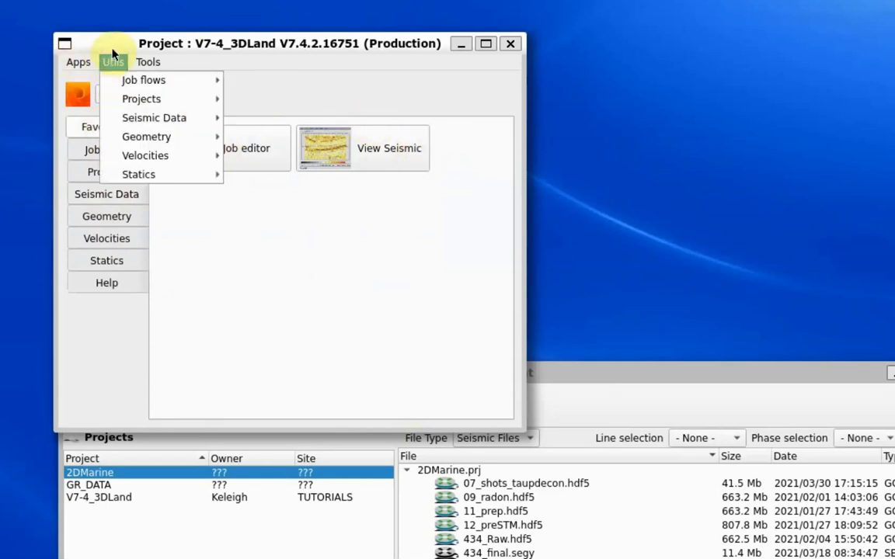
mouse_move(140, 122)
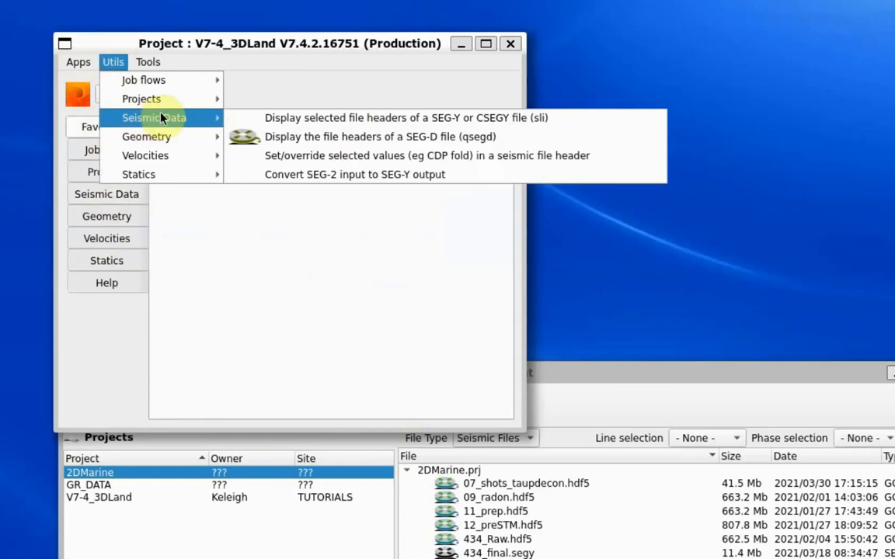
right_click(322, 141)
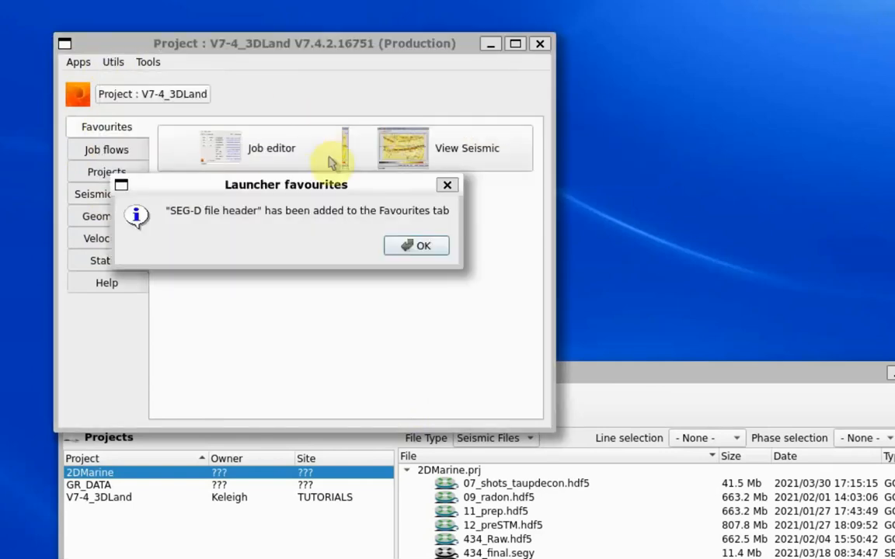
left_click(410, 247)
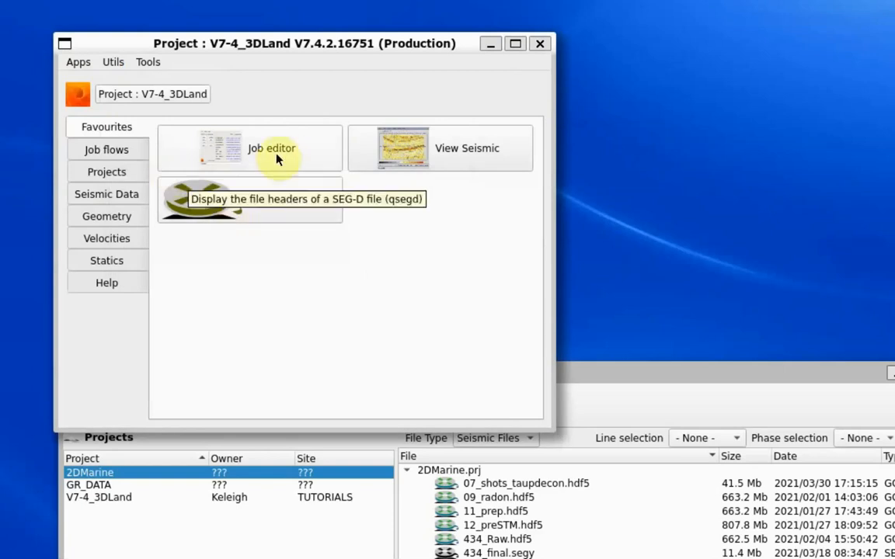
right_click(245, 211)
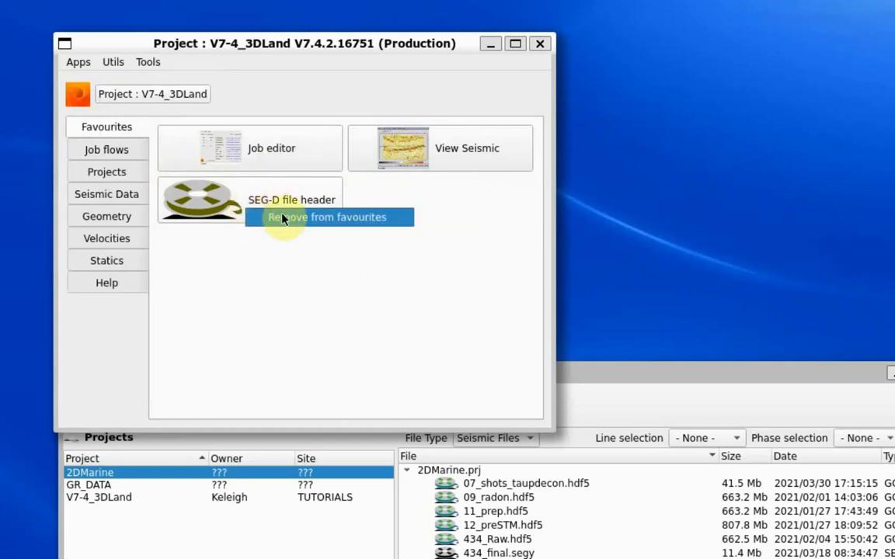
left_click(307, 225)
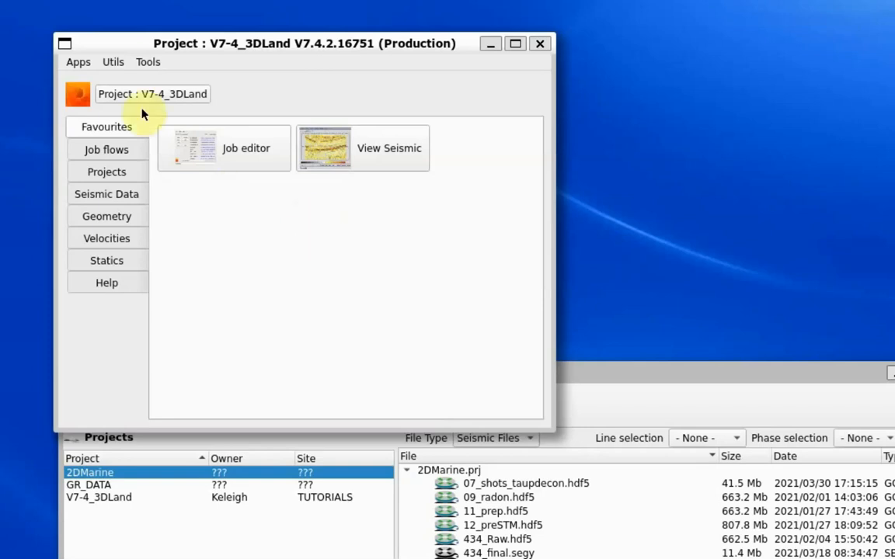
- Examine the administration tools and the Claritas user preferences for documentation and help, then close the preferences without saving
left_click_drag(249, 44, 244, 28)
left_click(143, 45)
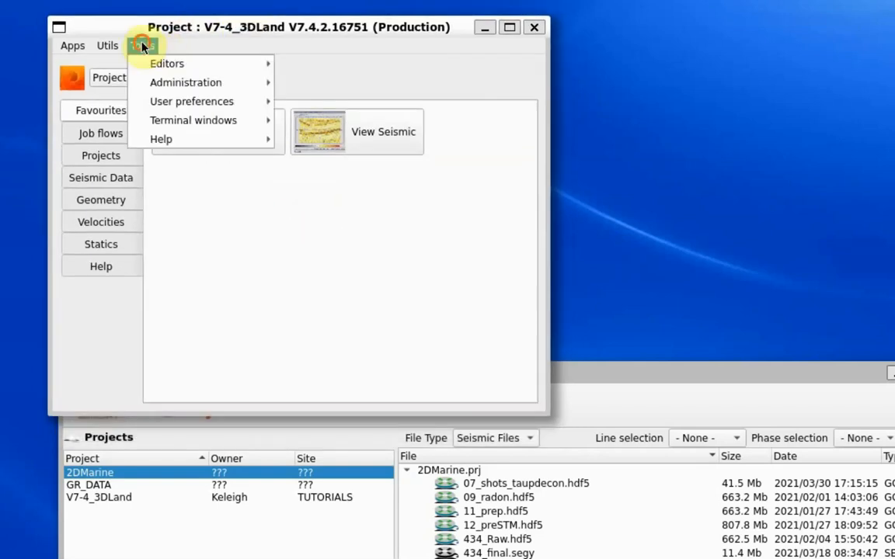
mouse_move(161, 81)
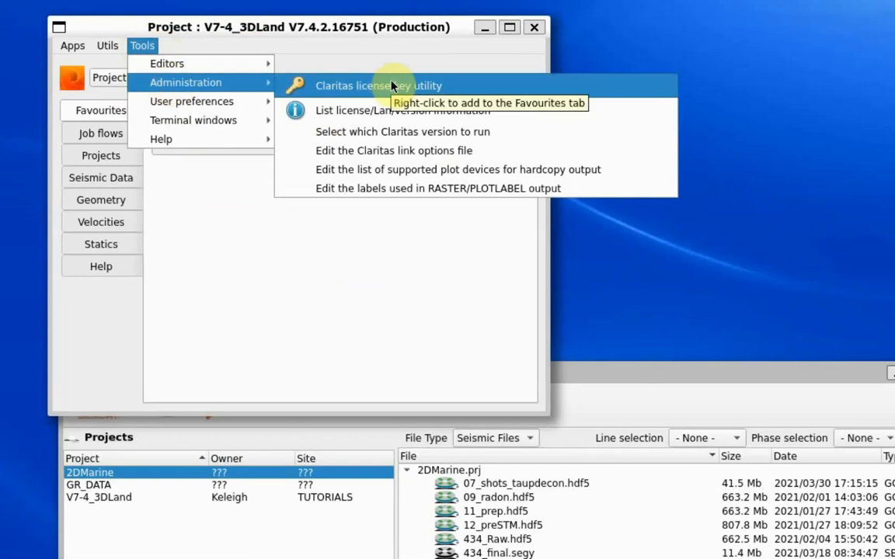
mouse_move(196, 102)
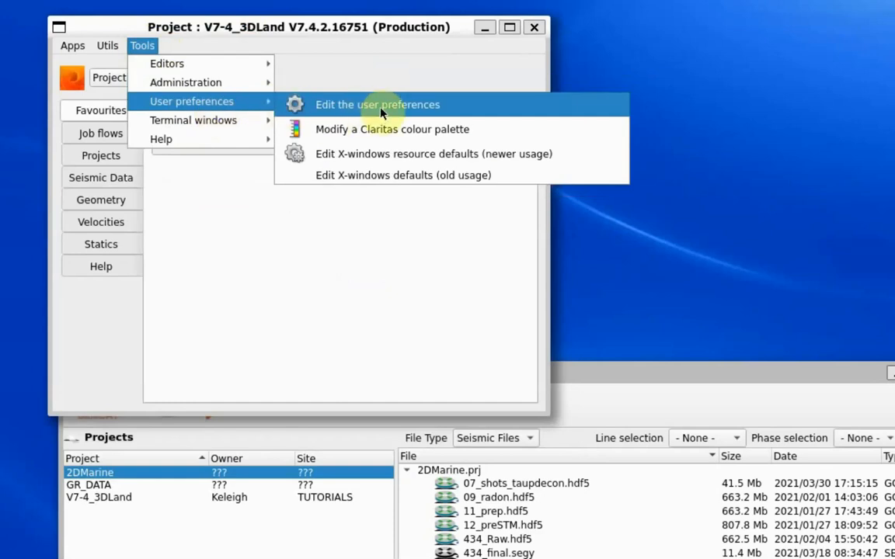
left_click(356, 109)
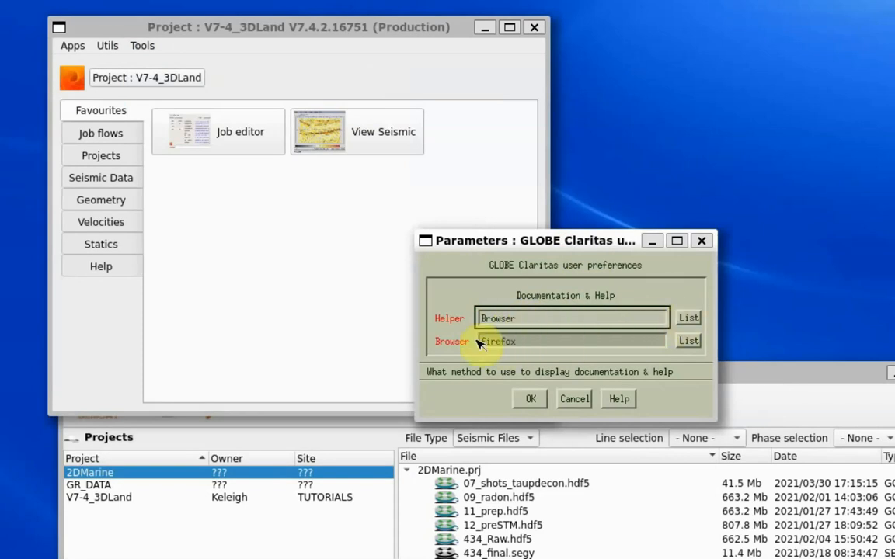
left_click(575, 399)
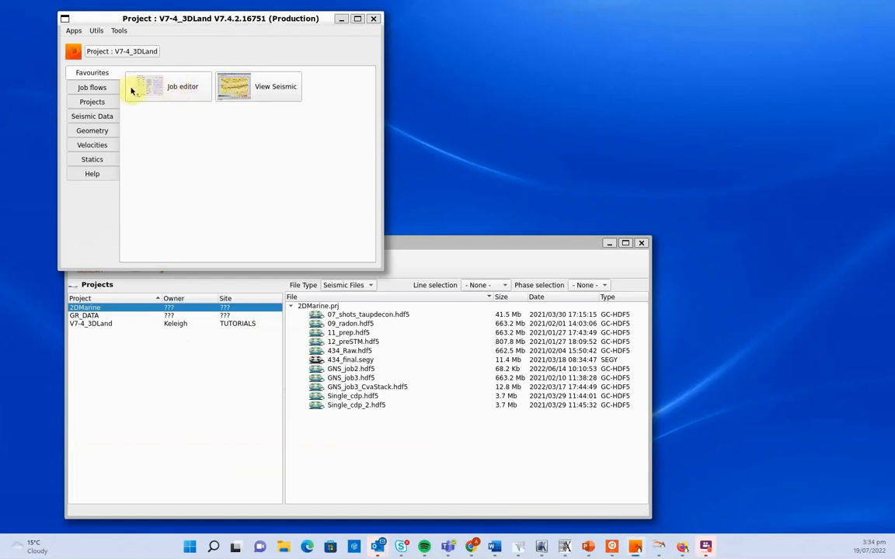
- Launch the Job editor from the favourites and open the job file 02_addgeom.job
left_click(89, 88)
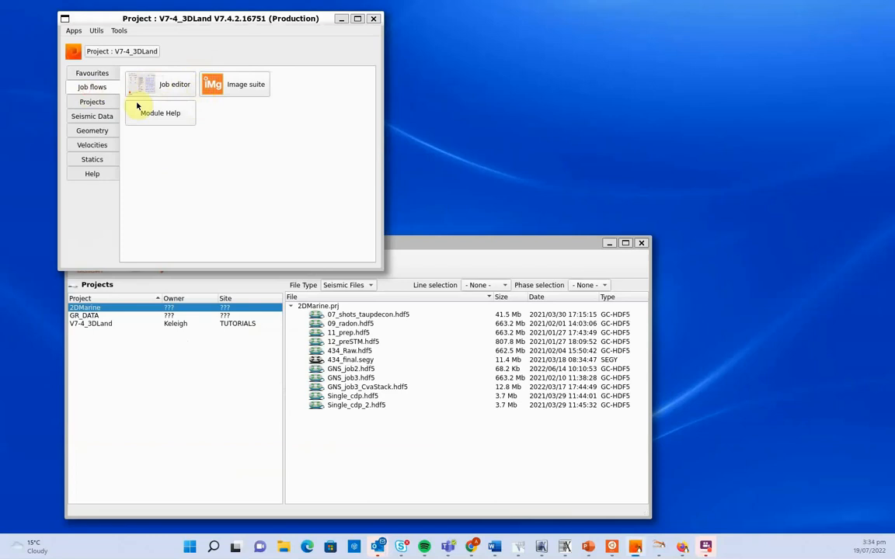
left_click(94, 71)
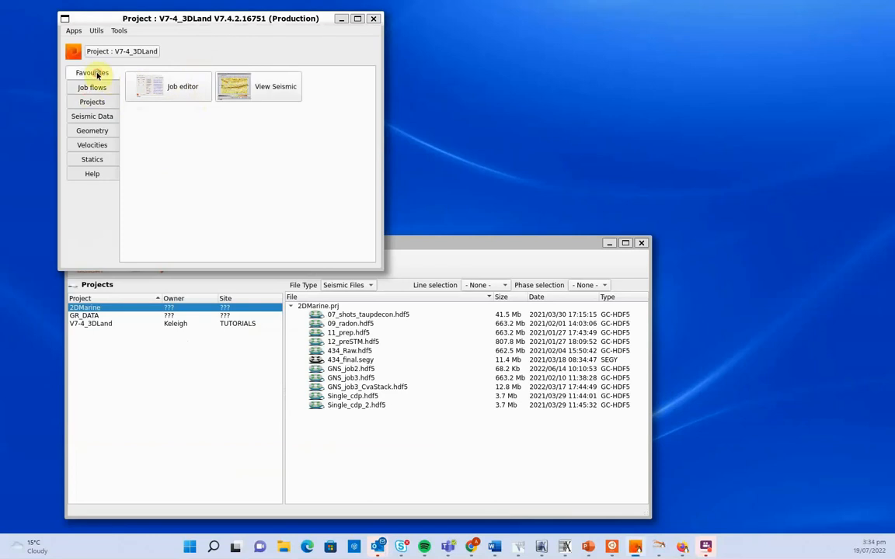
left_click(173, 88)
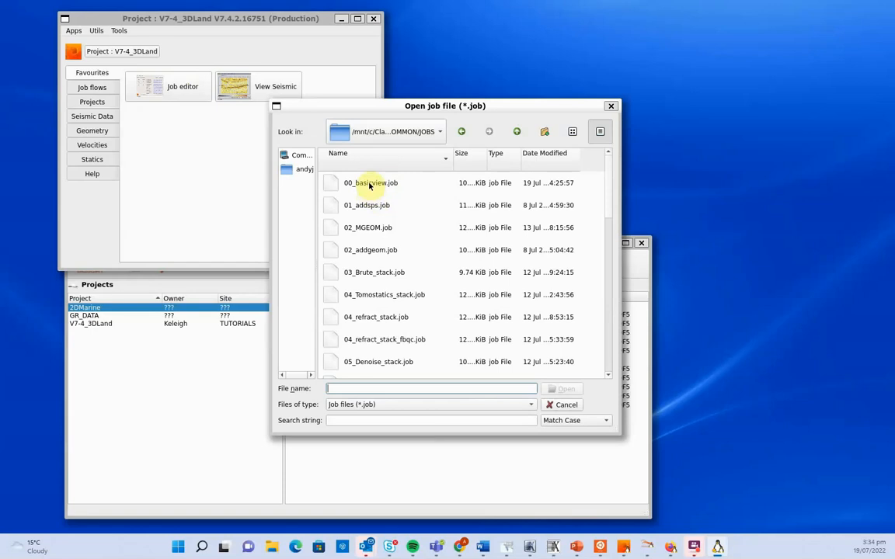
double_click(359, 250)
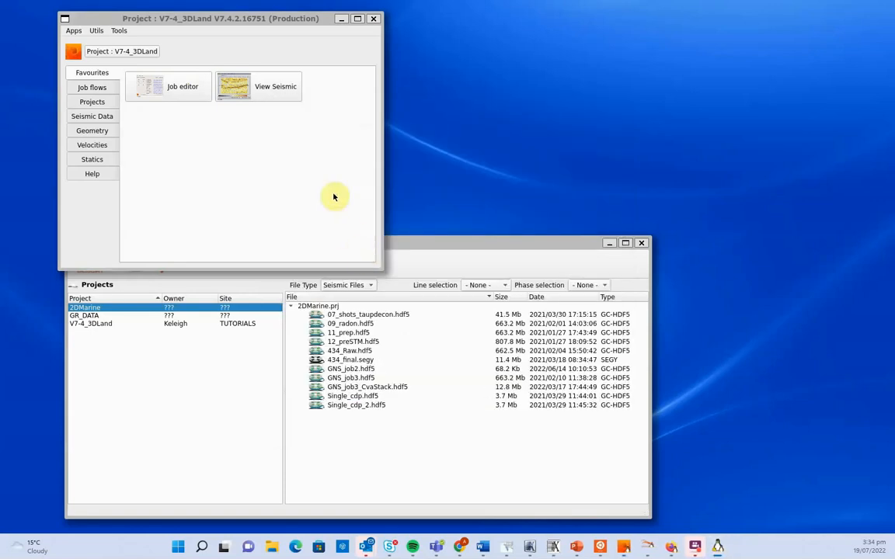
left_click_drag(893, 240, 286, 107)
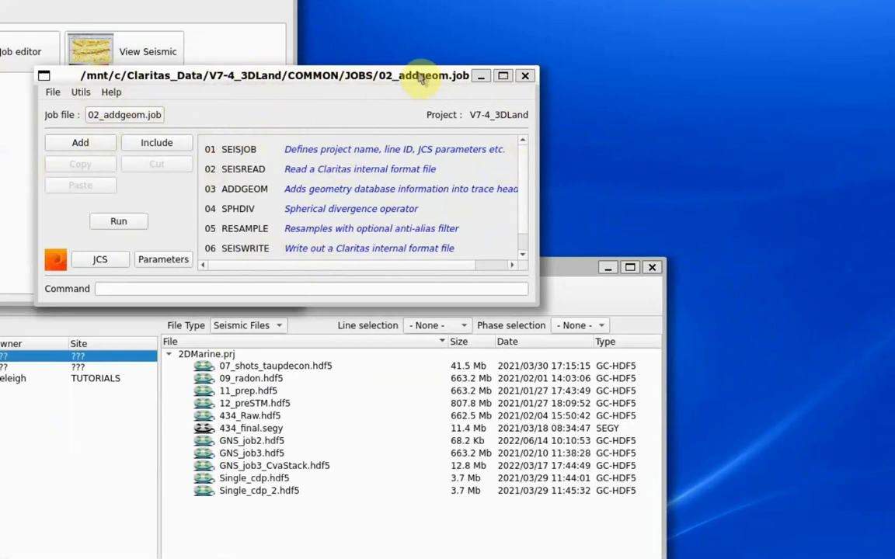
- Examine the Job editor's file functions and its preferences, including the Tab usage options, and cancel the preferences
left_click(48, 94)
mouse_move(80, 93)
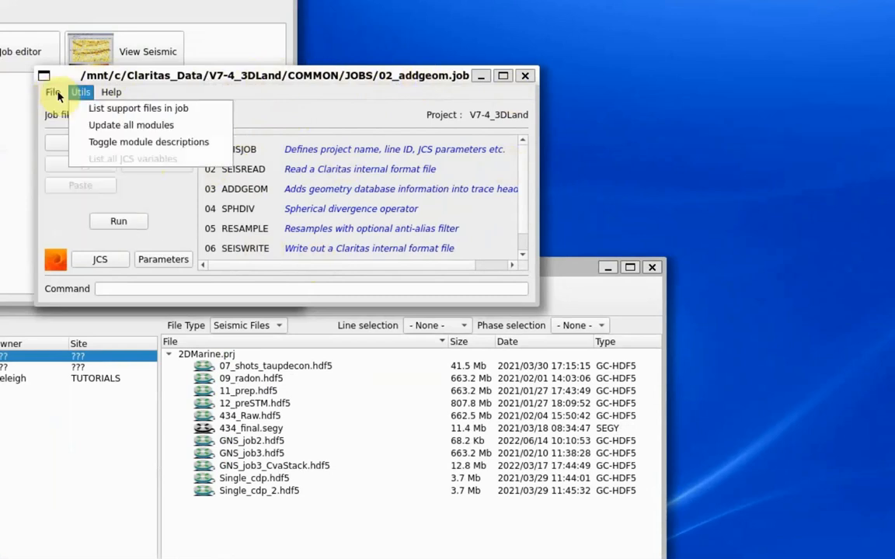
mouse_move(45, 91)
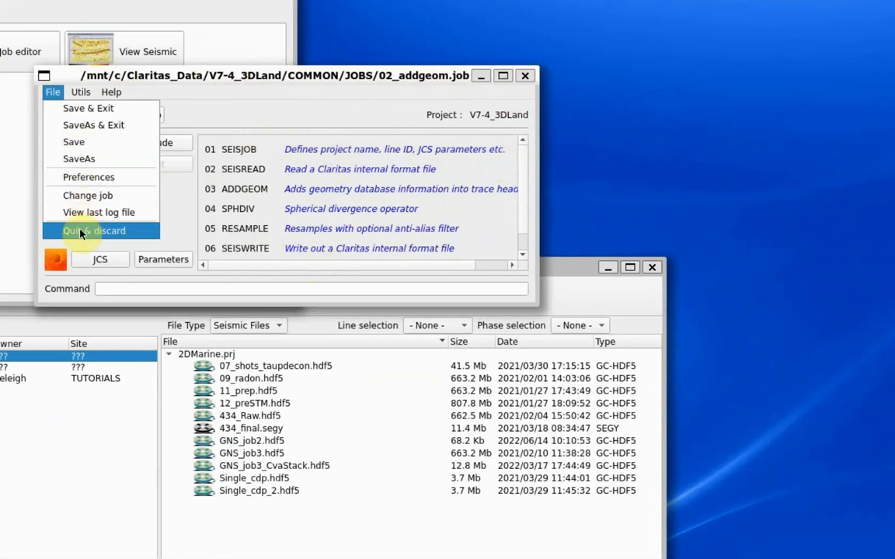
left_click(87, 178)
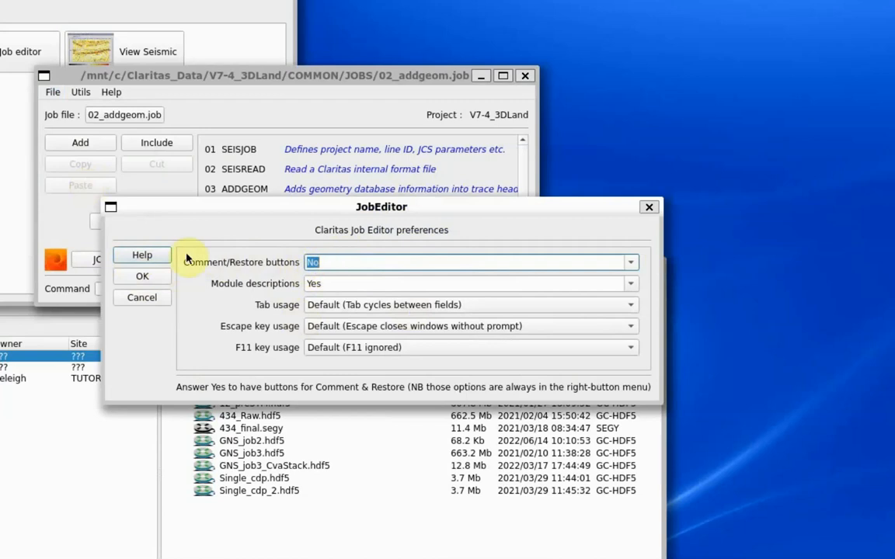
left_click_drag(259, 210, 379, 332)
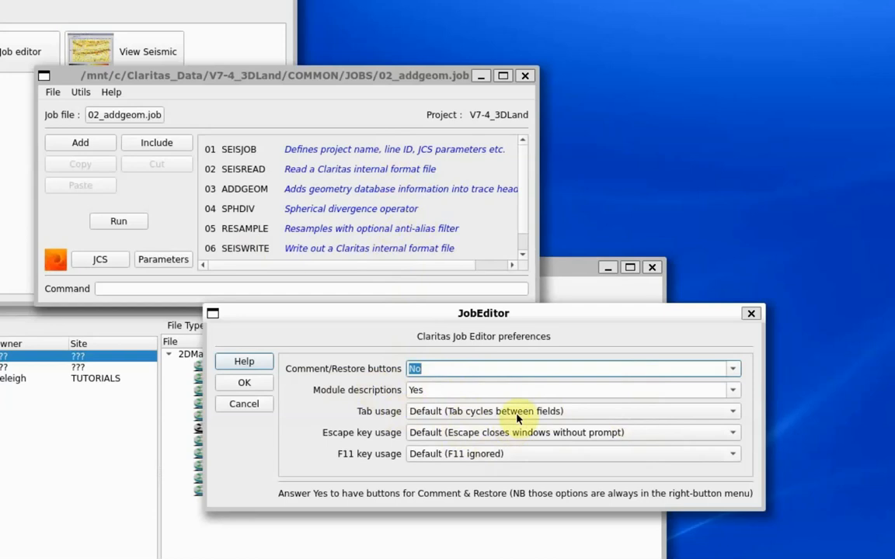
left_click(732, 411)
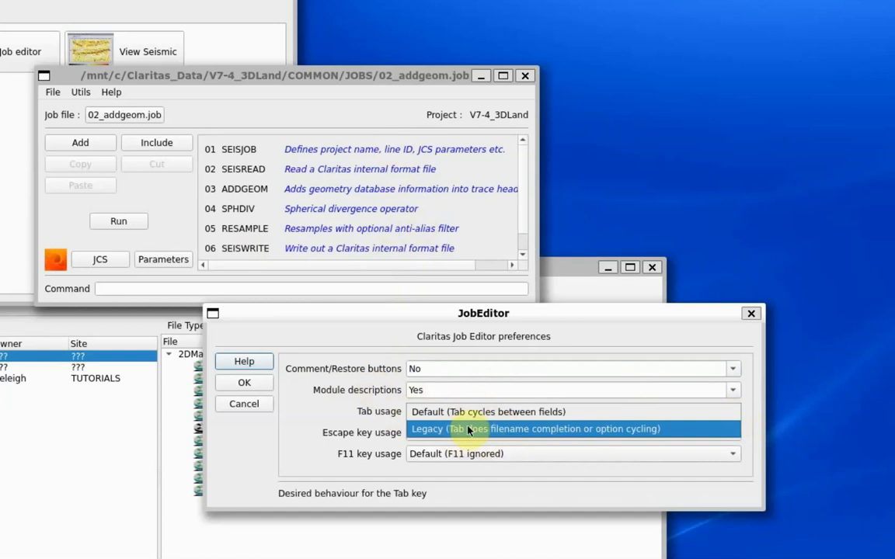
left_click(579, 416)
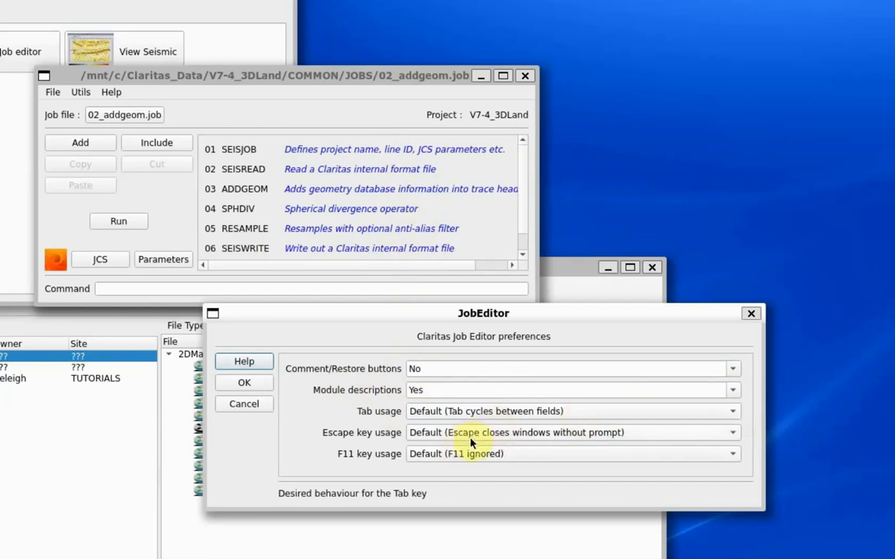
left_click(237, 405)
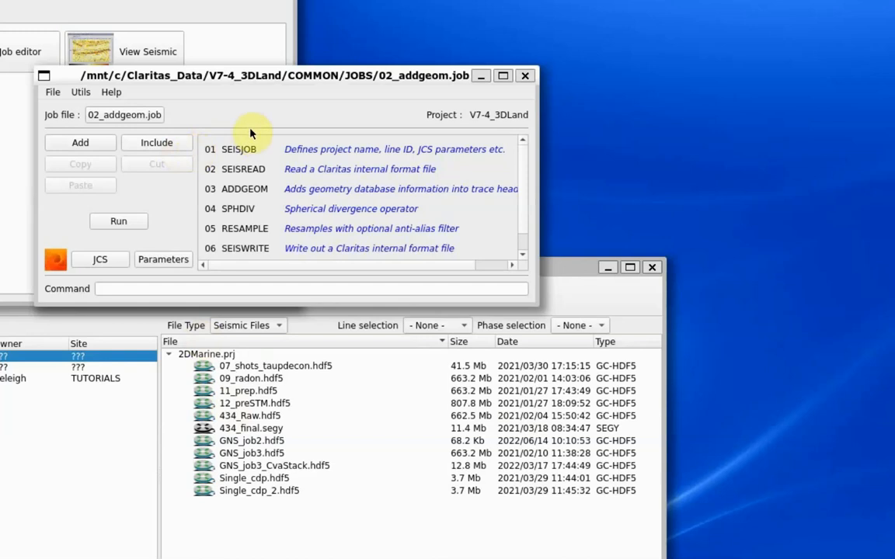
- List the support files used in the job and examine the remaining utilities and the documentation options
left_click(79, 92)
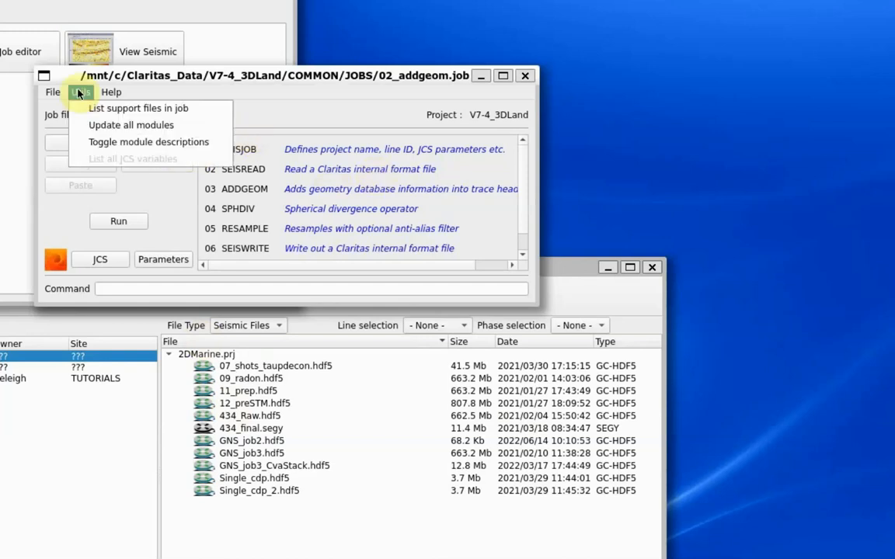
left_click(78, 108)
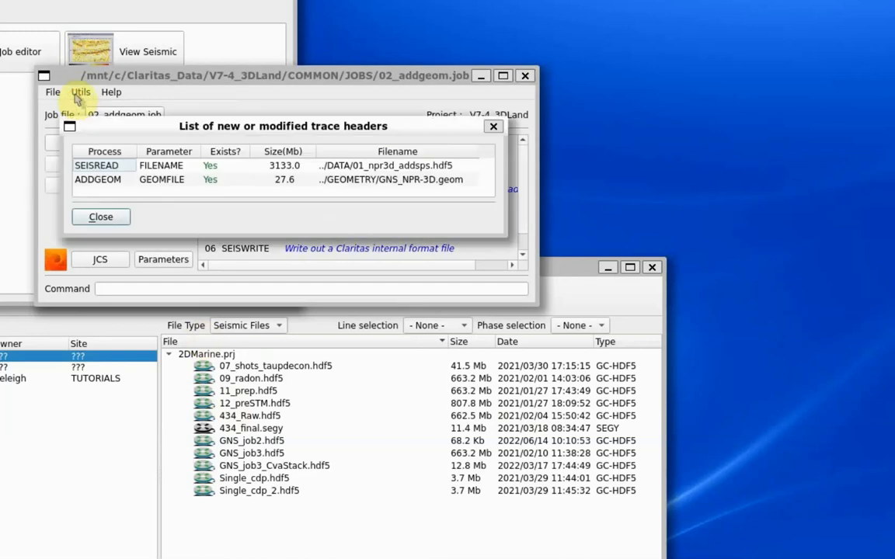
left_click(80, 93)
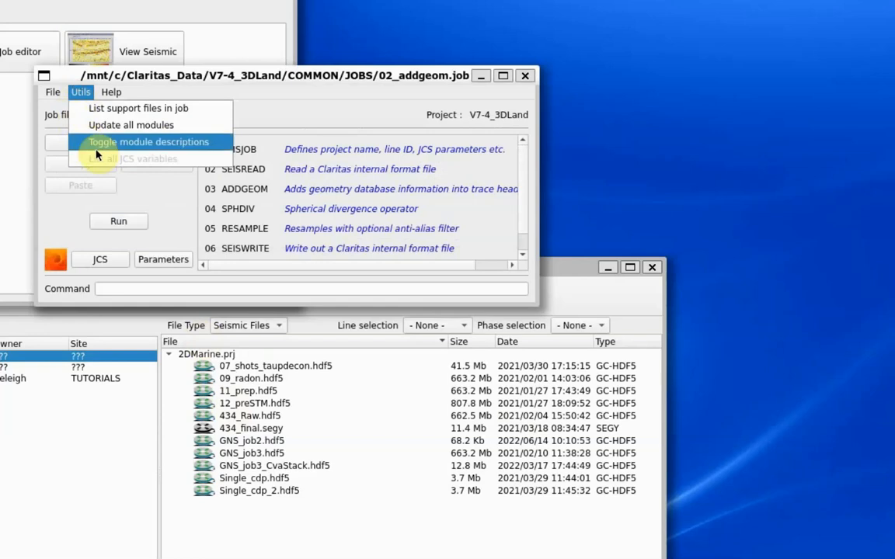
mouse_move(107, 93)
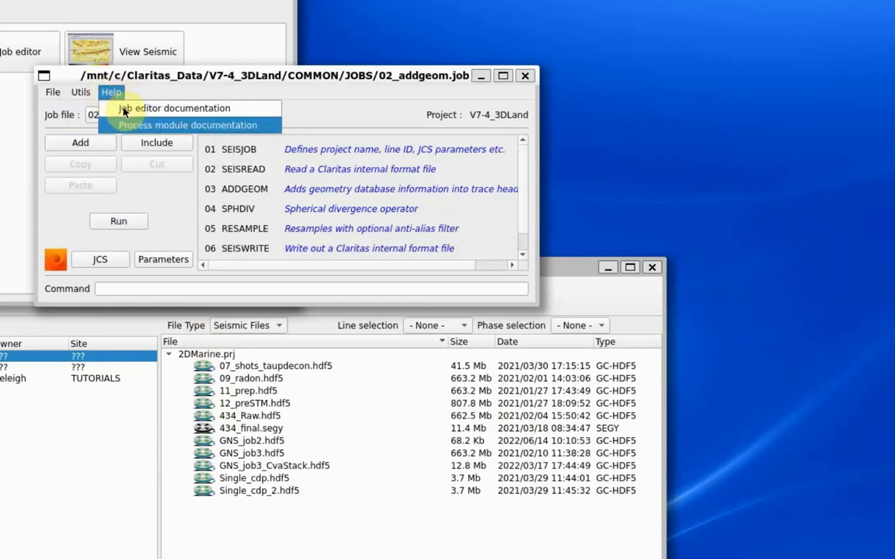
left_click(154, 124)
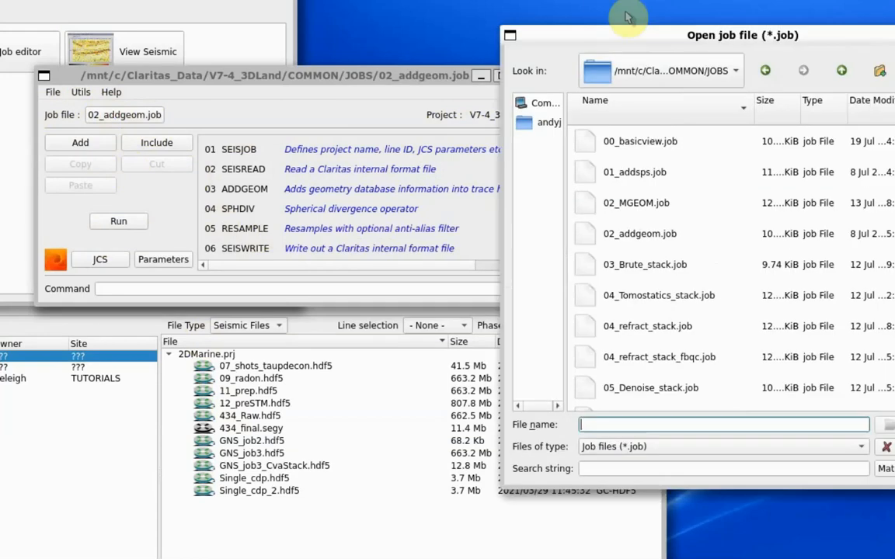
- View the job files available for opening and the Job Editor parameters
left_click_drag(592, 32, 380, 60)
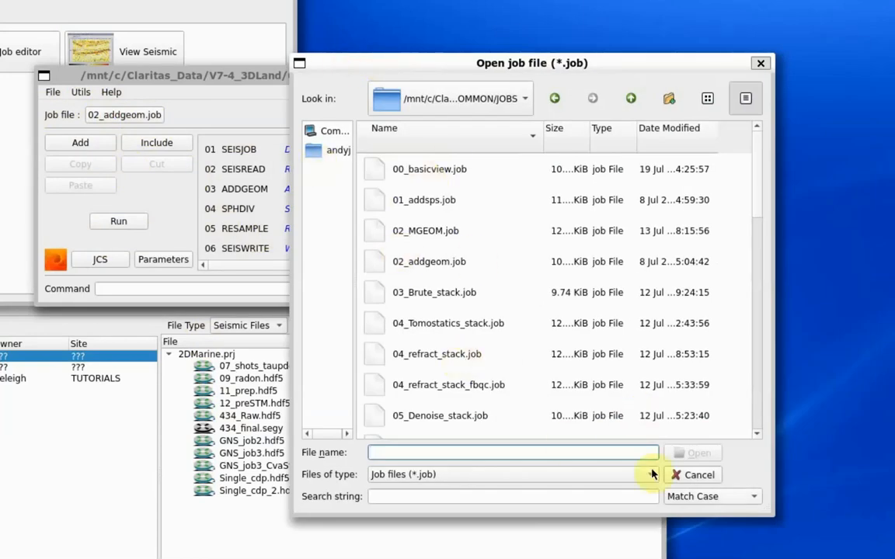
left_click(693, 477)
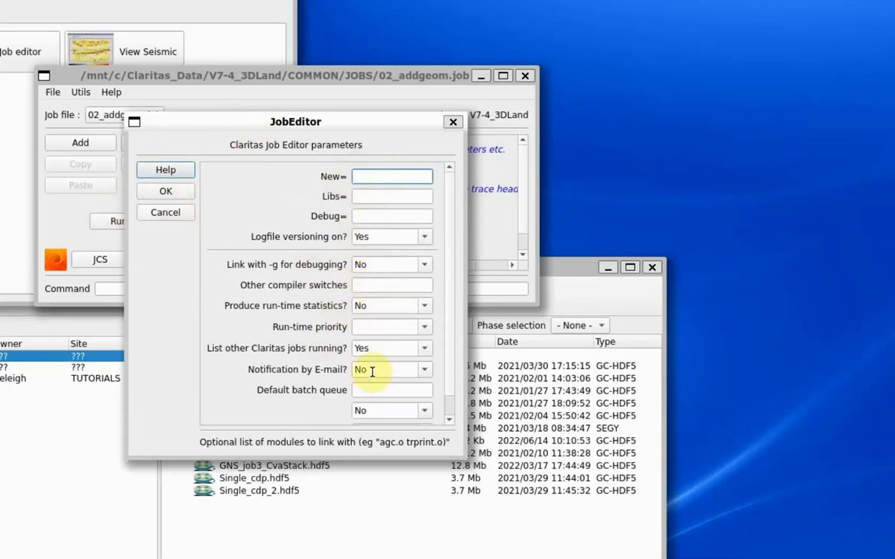
left_click(168, 191)
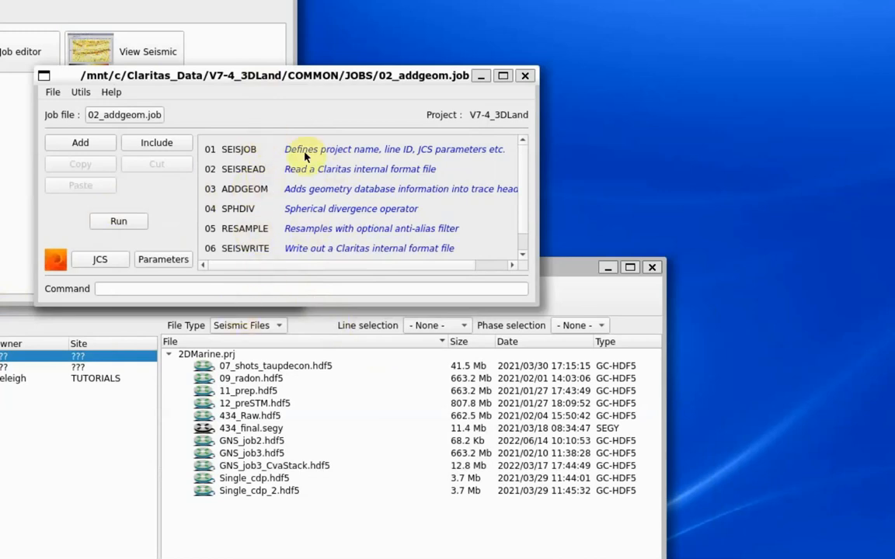
- Duplicate the SEISREAD module directly below the original in the job flow, and cut the duplicate out again
left_click(229, 171)
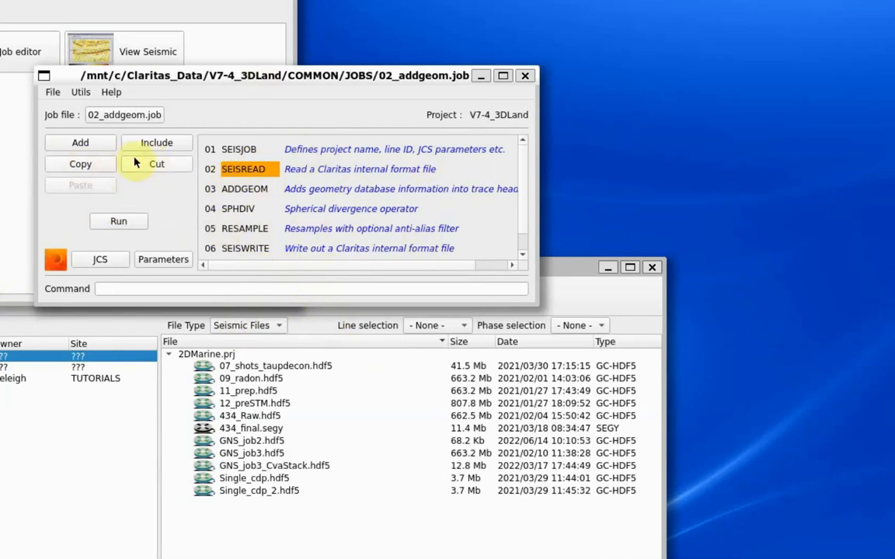
left_click(92, 164)
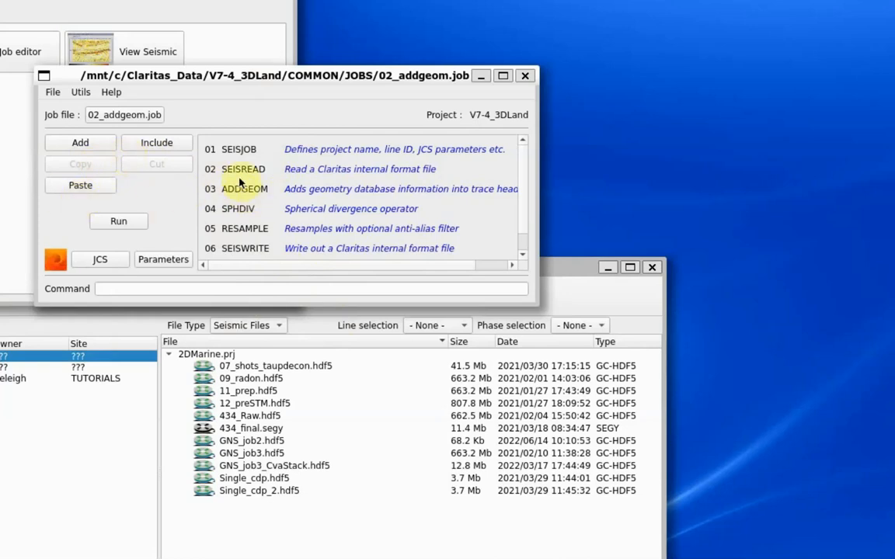
left_click(96, 186)
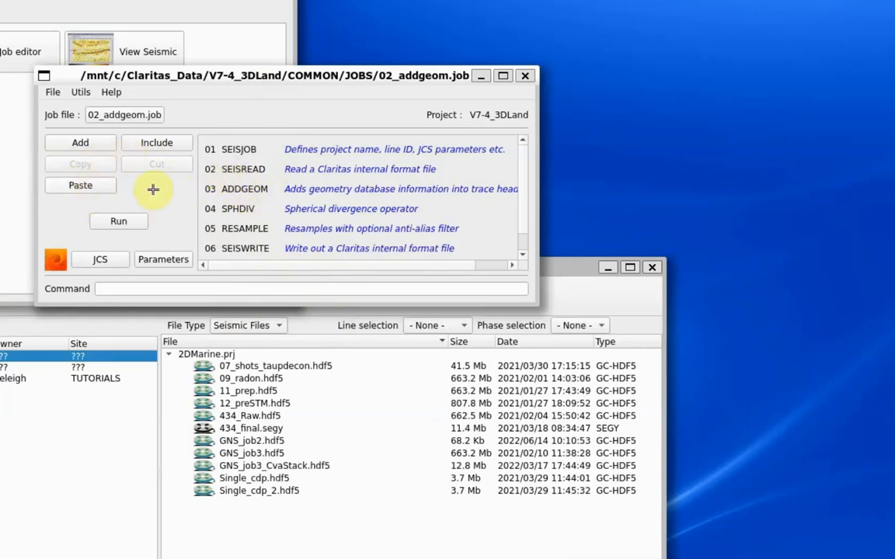
left_click(217, 178)
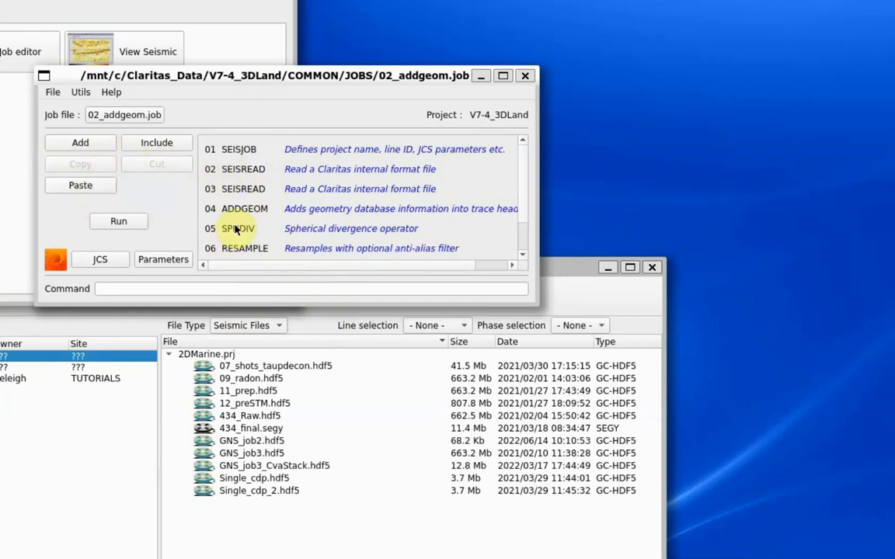
left_click(237, 188)
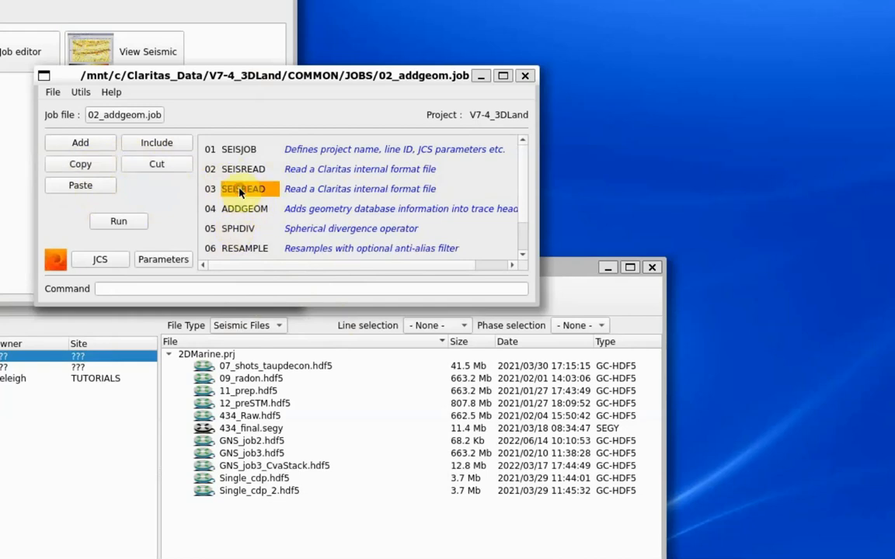
left_click(155, 166)
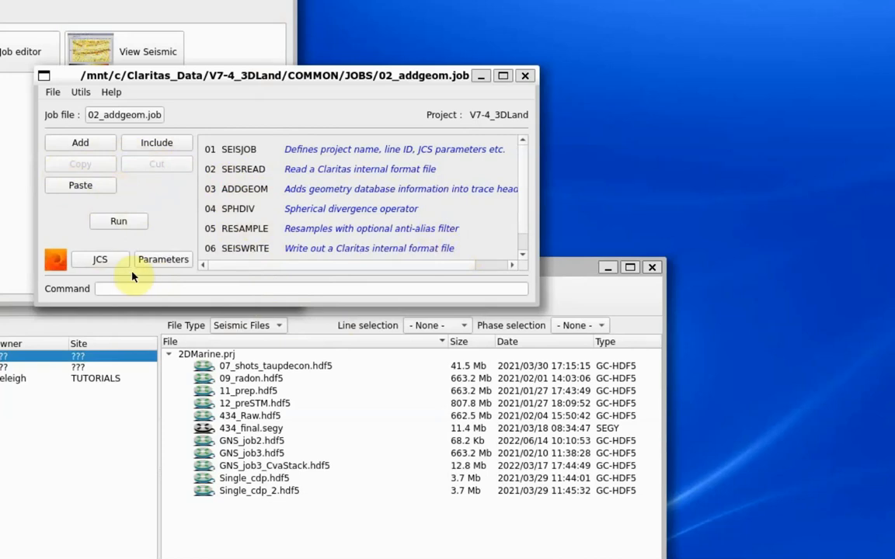
- Open the SEISREAD module's parameters, update them, and view its comment without editing it
double_click(228, 170)
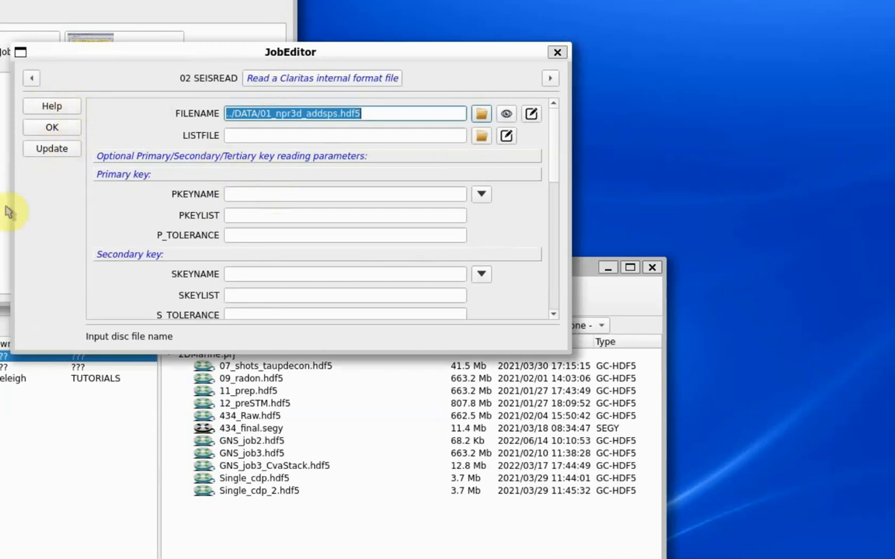
left_click(52, 149)
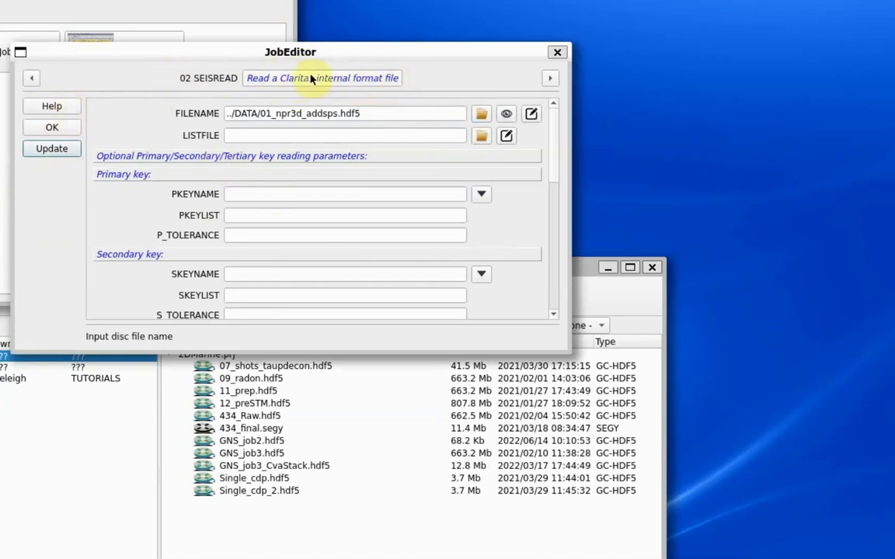
left_click(280, 78)
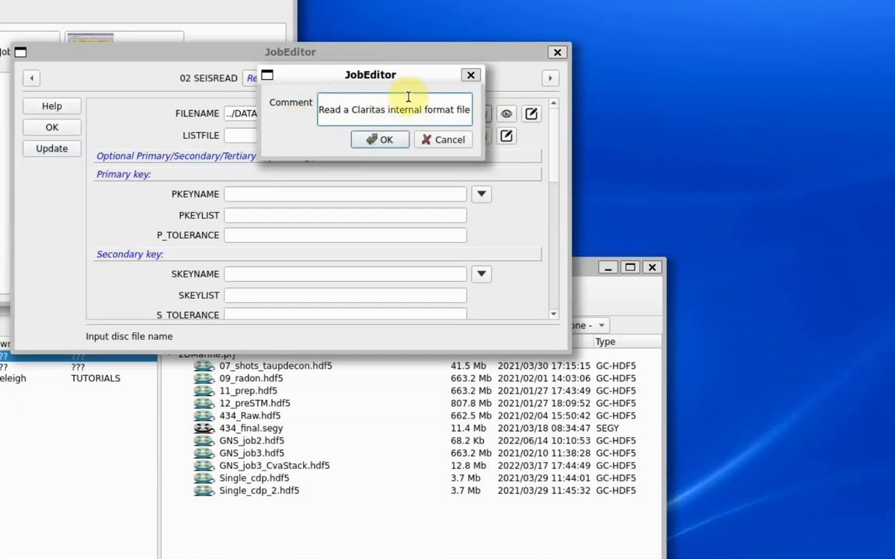
left_click(442, 140)
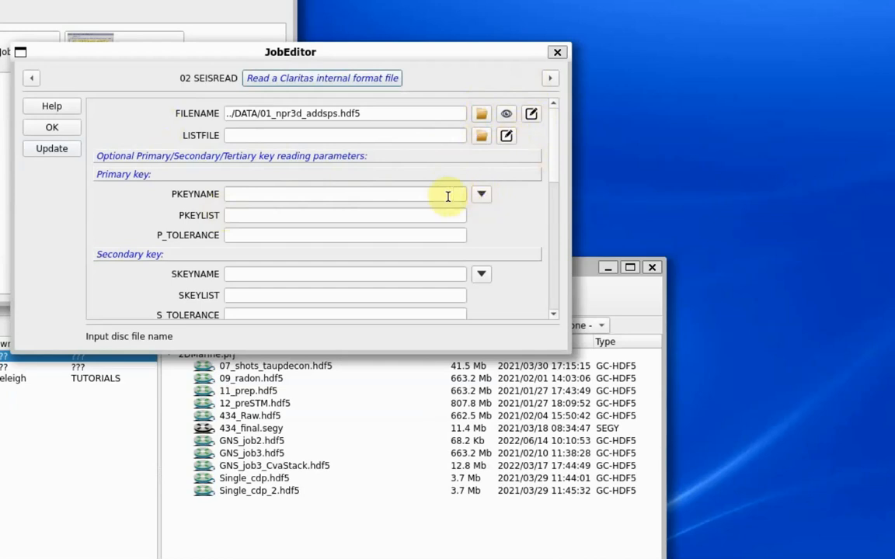
- Examine the SEISREAD trace behaviour choices for PAD_MISSING and SETREPEAT and the trace header names available for the tertiary key
scroll(375, 205, "down", 3)
left_click(236, 191)
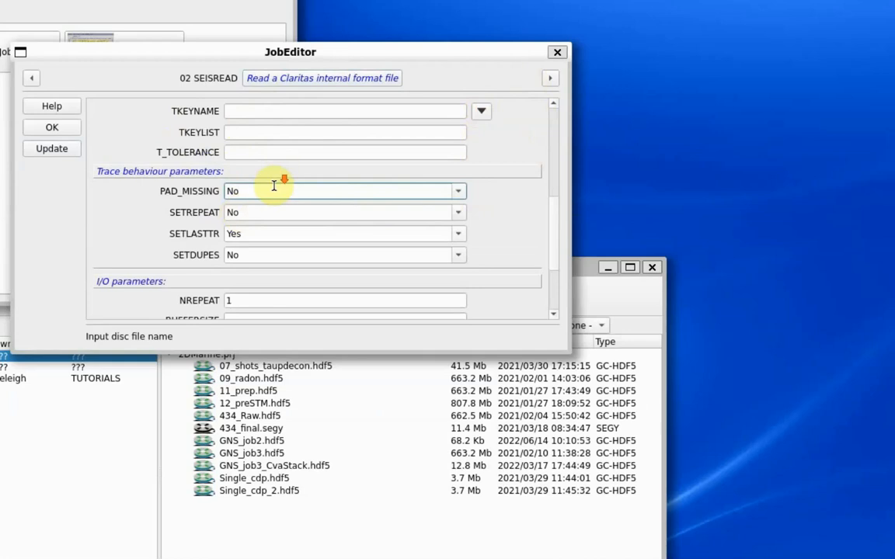
left_click(458, 190)
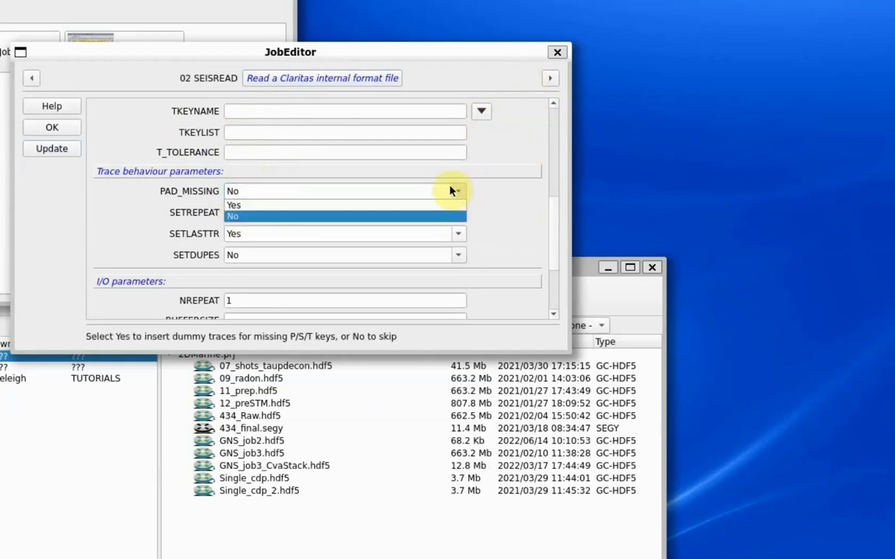
left_click(529, 216)
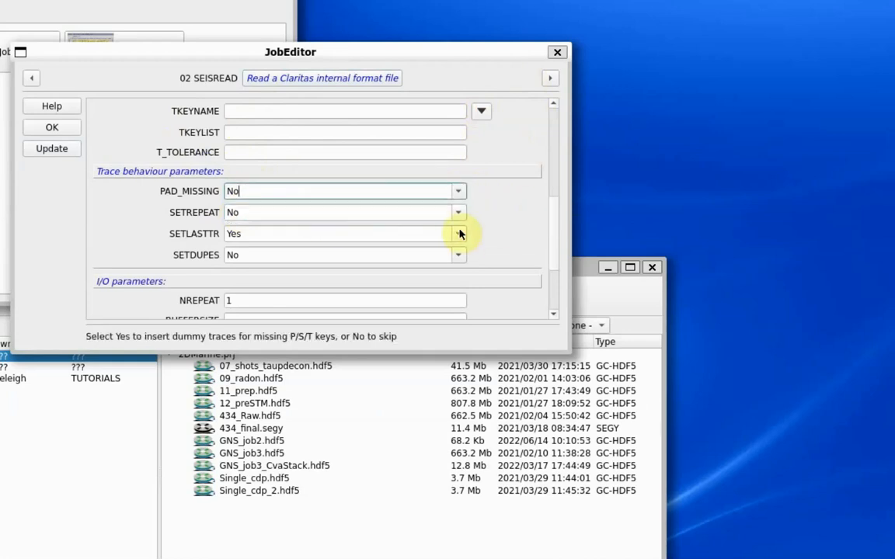
left_click(458, 212)
left_click(620, 249)
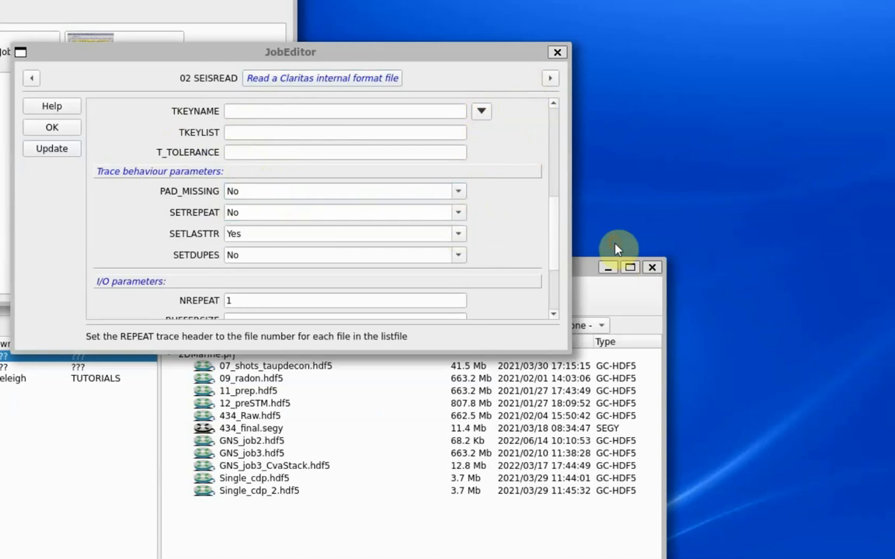
left_click(481, 111)
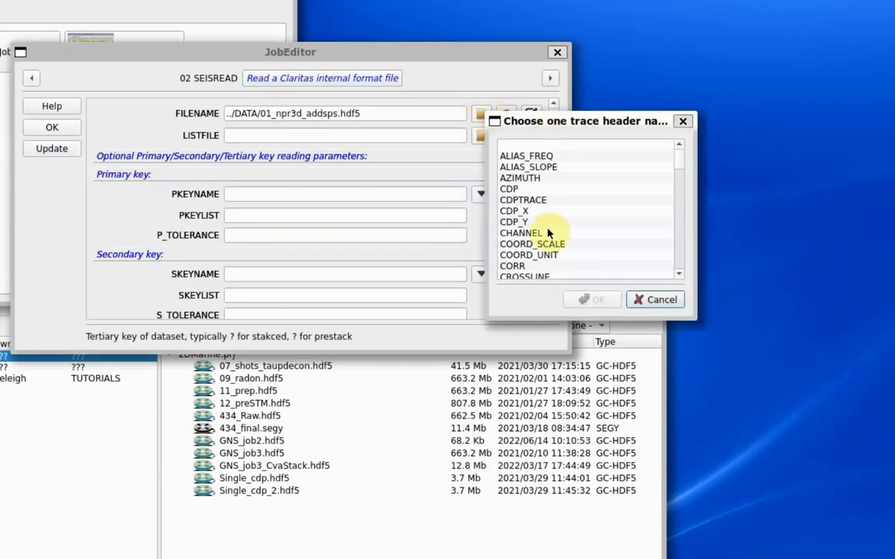
left_click(643, 300)
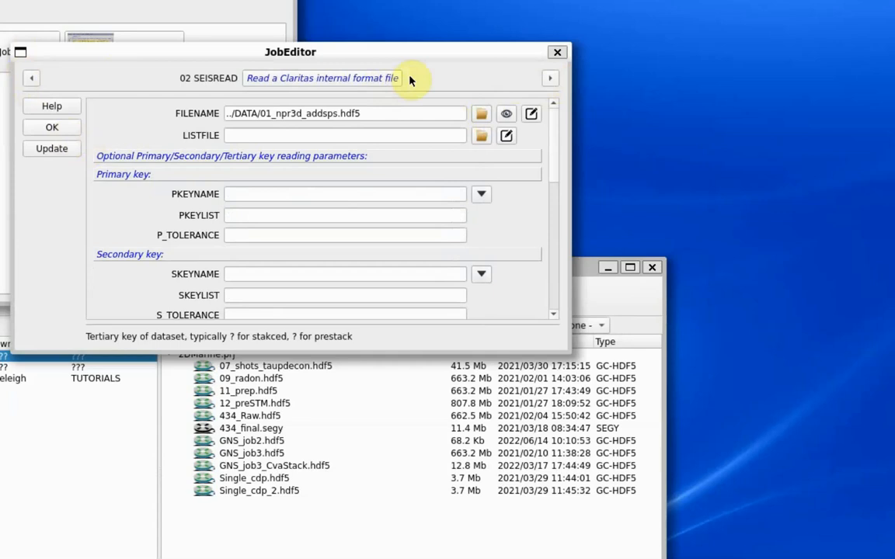
- Step through the ADDGEOM, SPHDIV and RESAMPLE parameters, close them, and view the operations available for a module
left_click(549, 81)
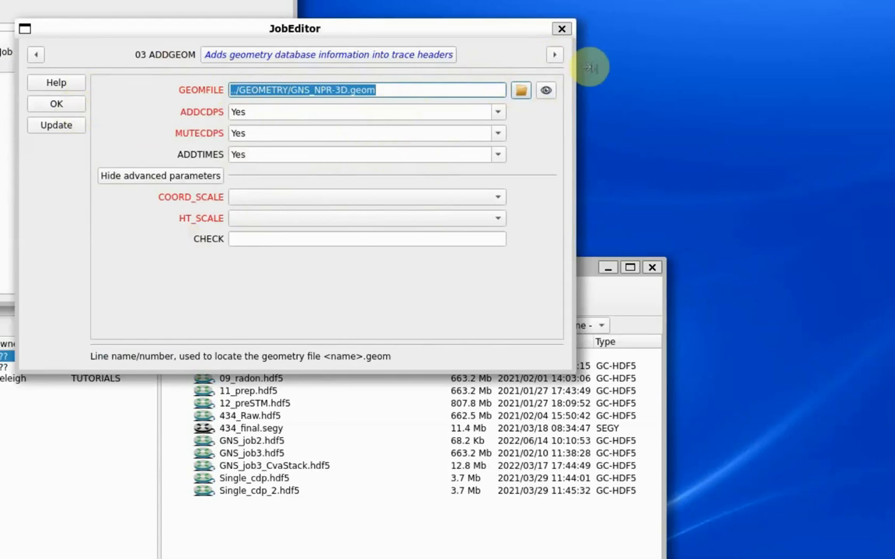
left_click(553, 60)
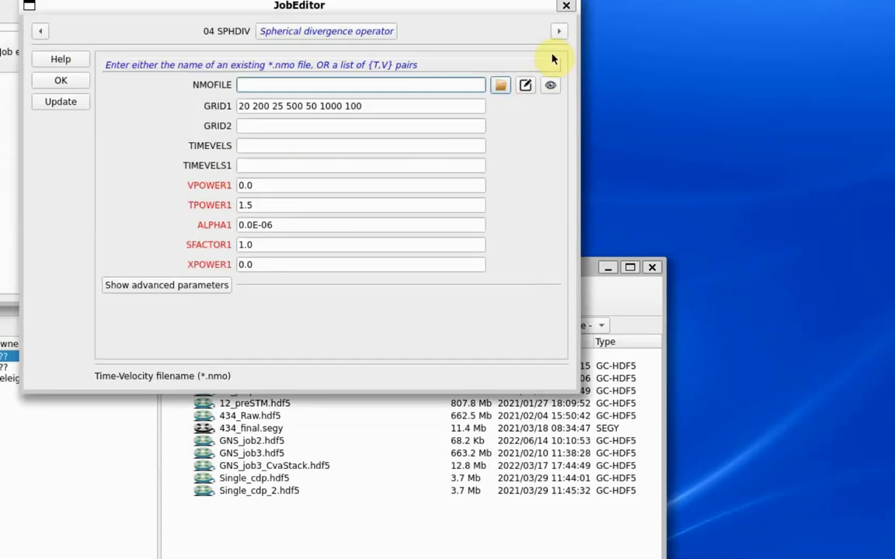
left_click(561, 31)
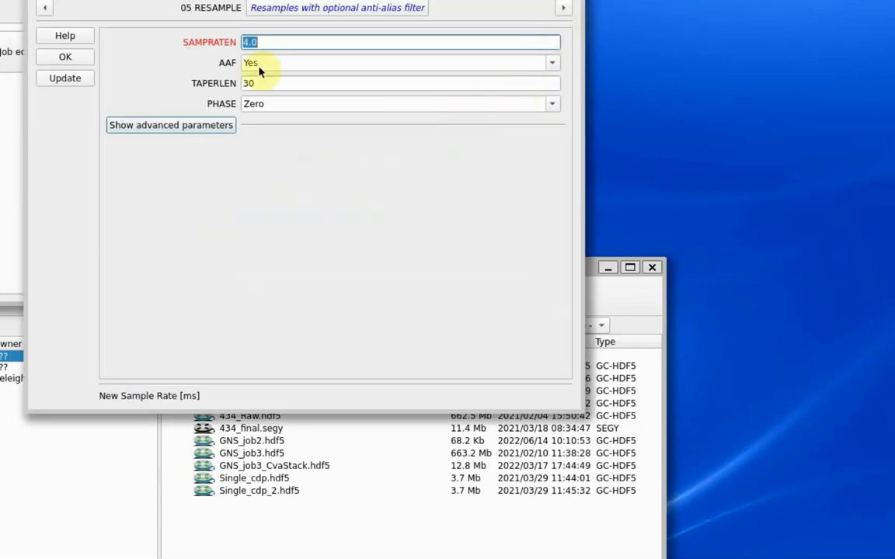
left_click(66, 59)
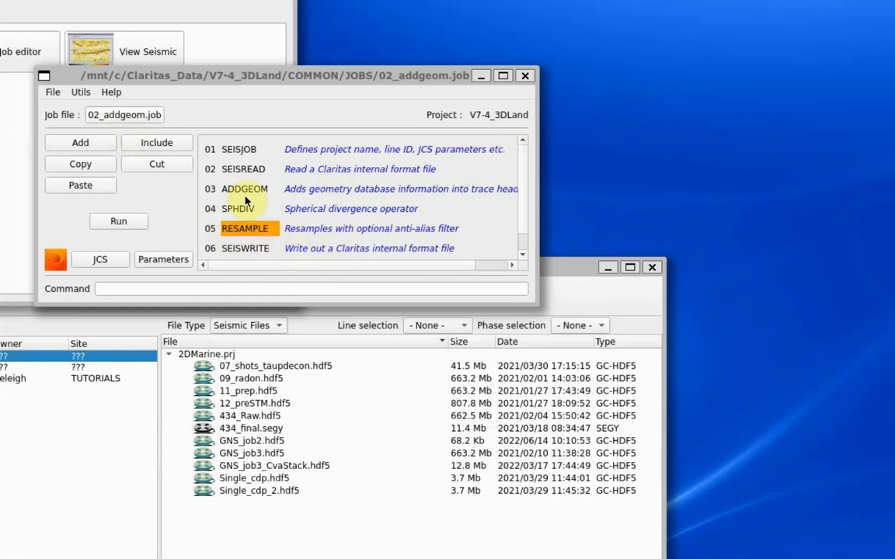
right_click(454, 214)
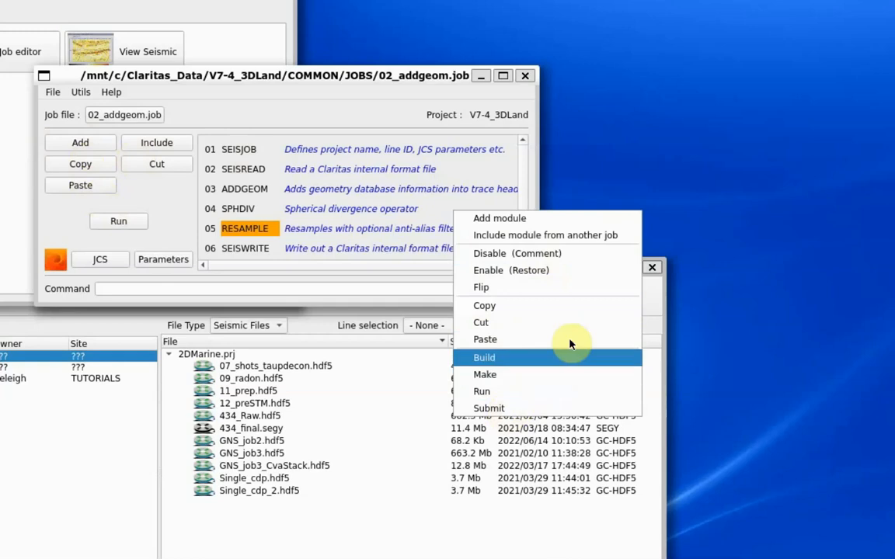
left_click(566, 384)
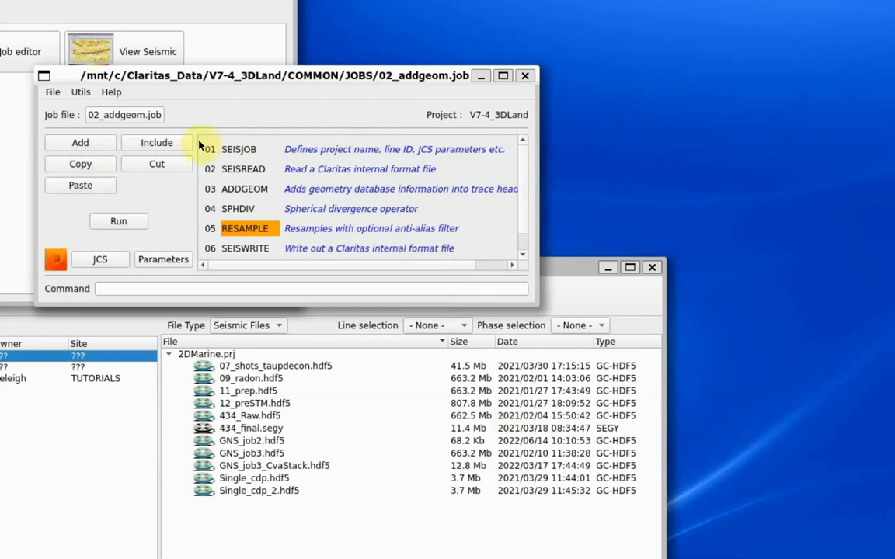
- Append a RANGE module to the job with the command "app range", setting KEYNAMES to USED
left_click(111, 291)
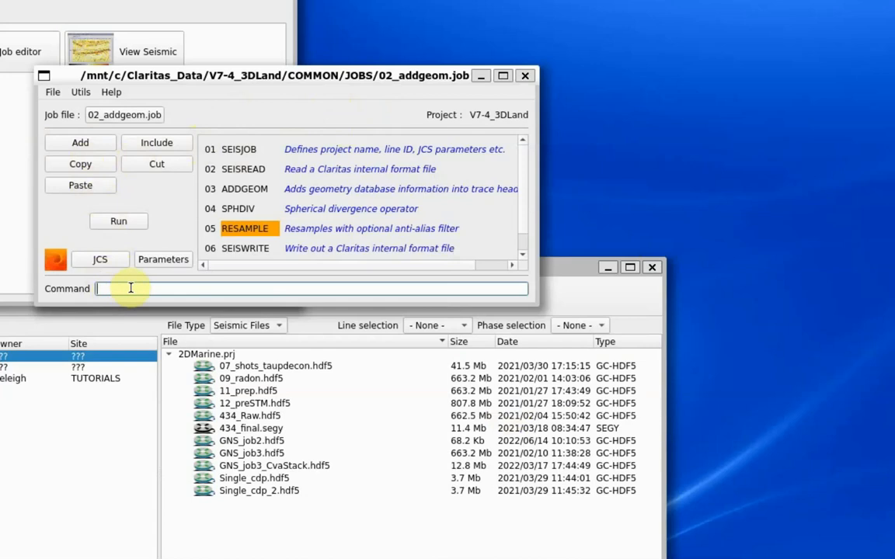
type("app range")
key("Return")
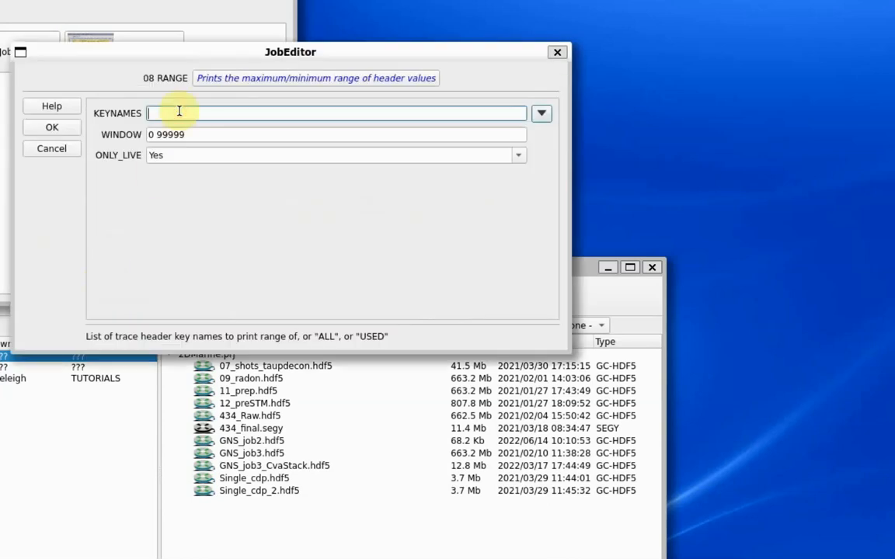
type("USED")
left_click(73, 126)
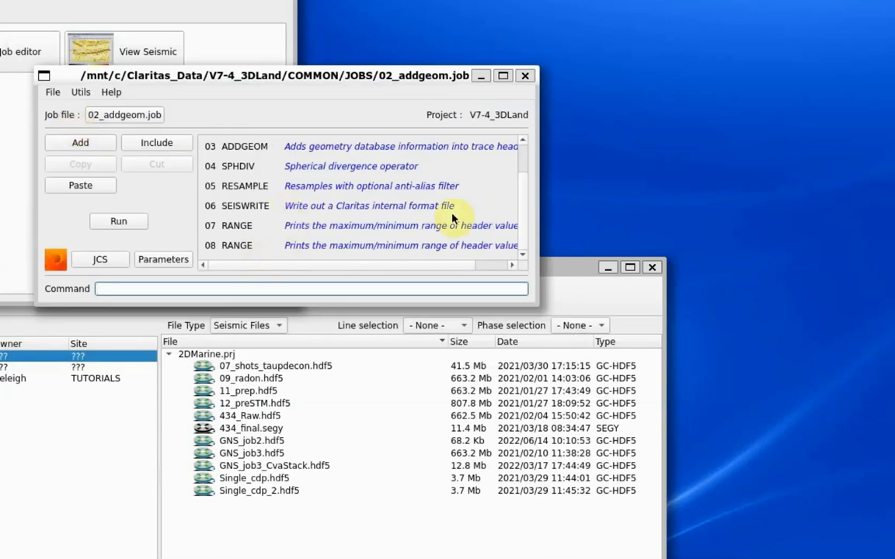
- Cut the newly appended RANGE module at the end of the job flow
left_click(225, 246)
right_click(223, 245)
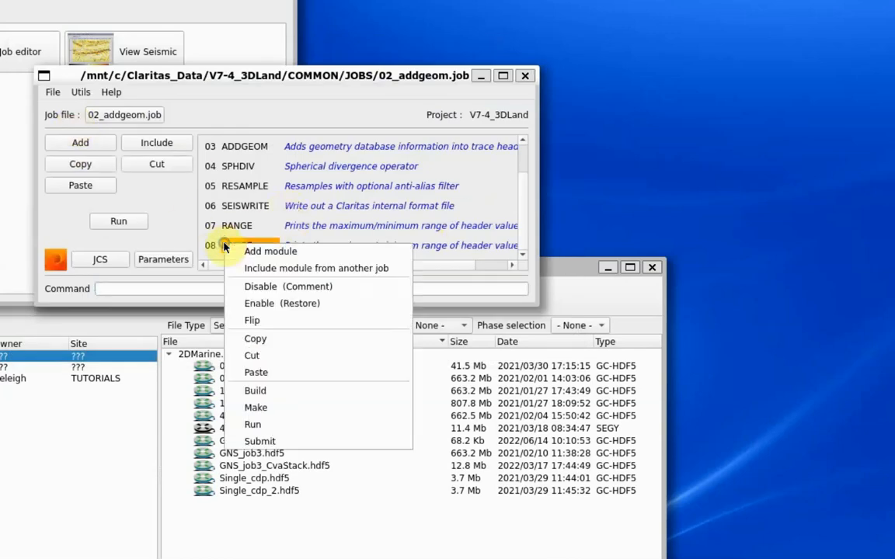
left_click(257, 356)
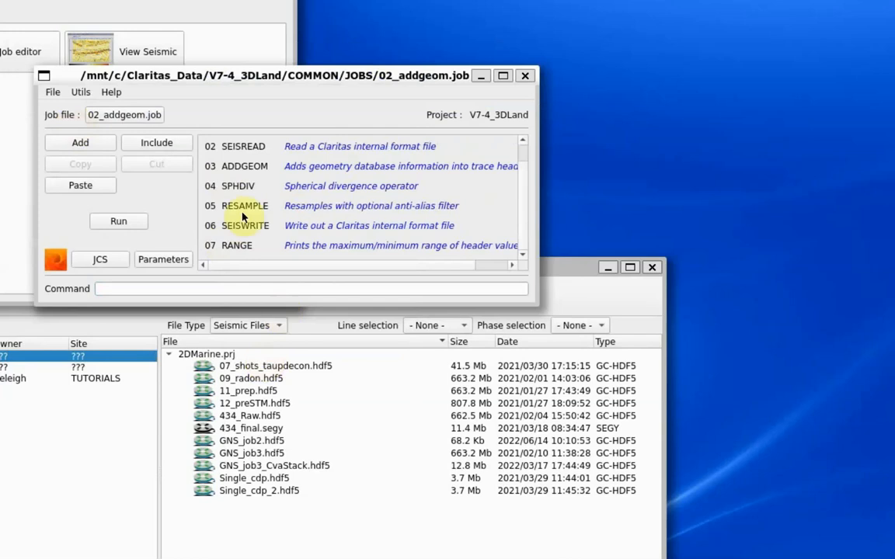
- Show the JCS functions for the job, examine them, and hide them again
left_click(101, 261)
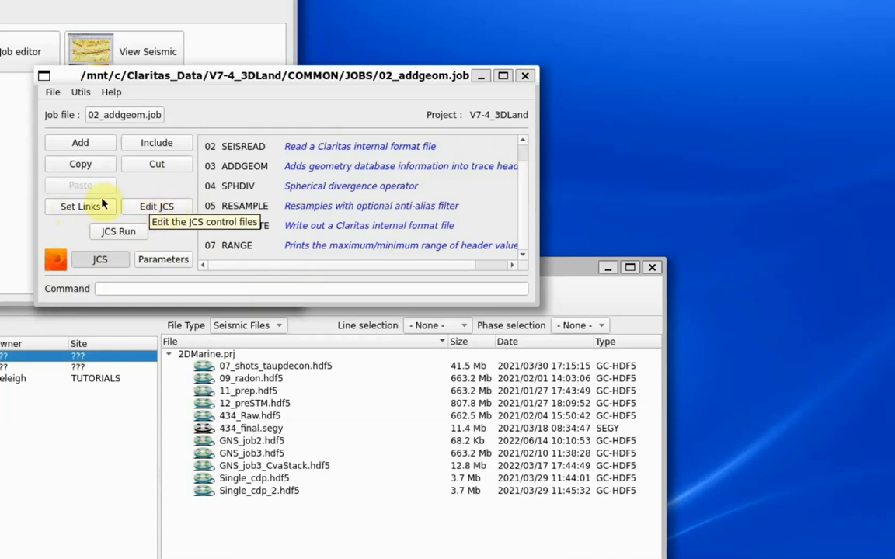
left_click(97, 261)
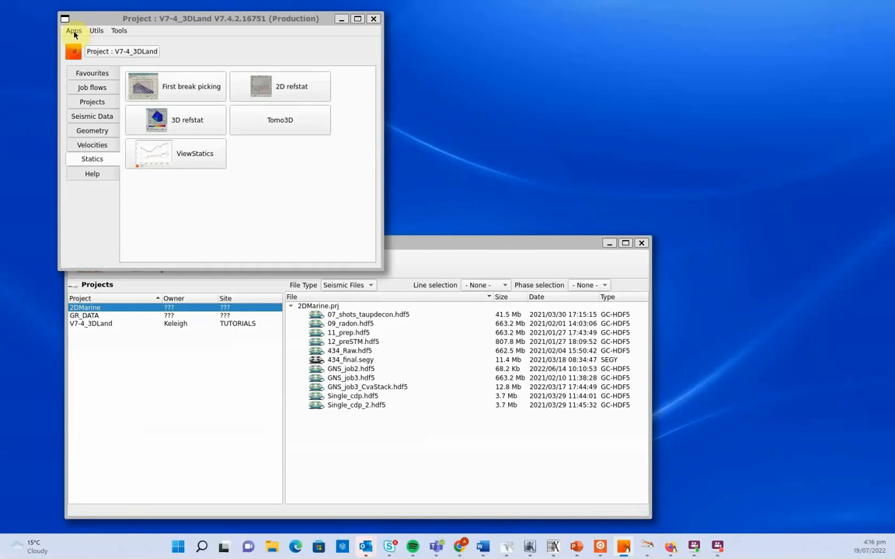
- Launch First-break QC and re-picking from the statics applications and load the seismic file 02_Addgeom.hdf5
left_click(74, 31)
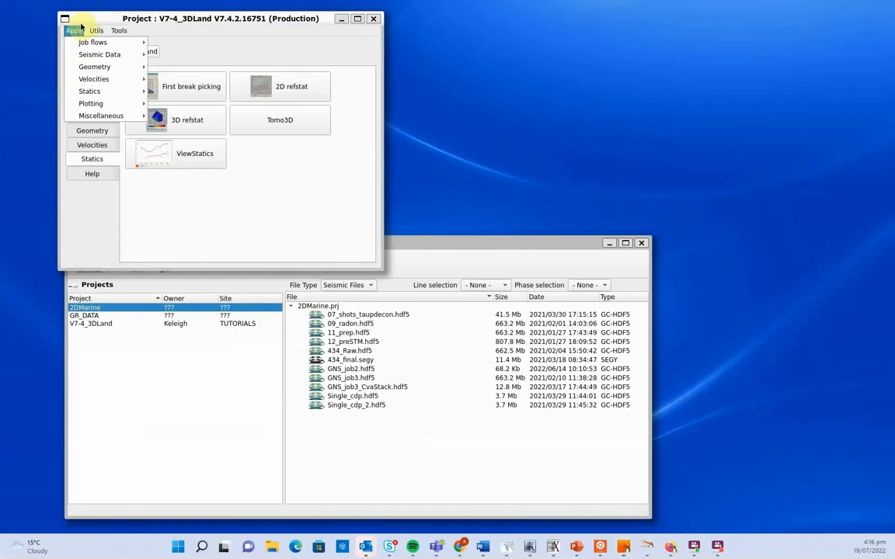
mouse_move(89, 91)
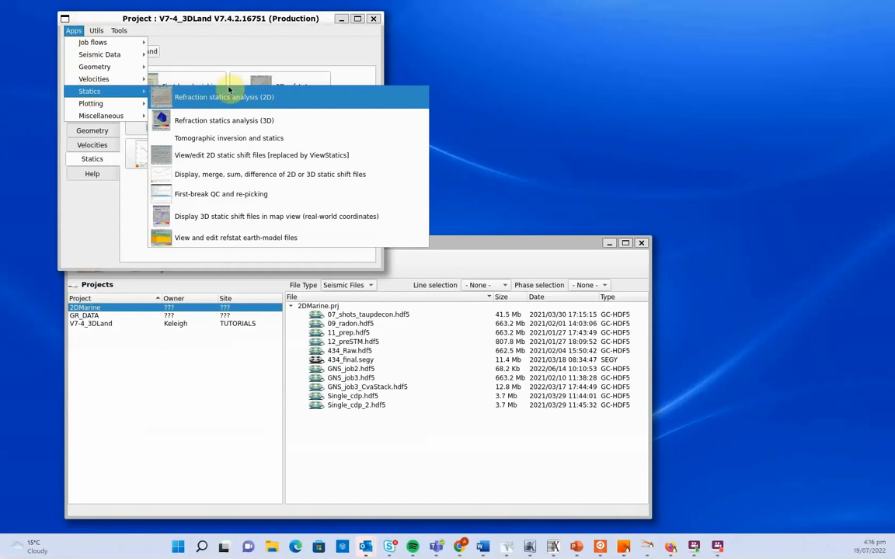
left_click(227, 195)
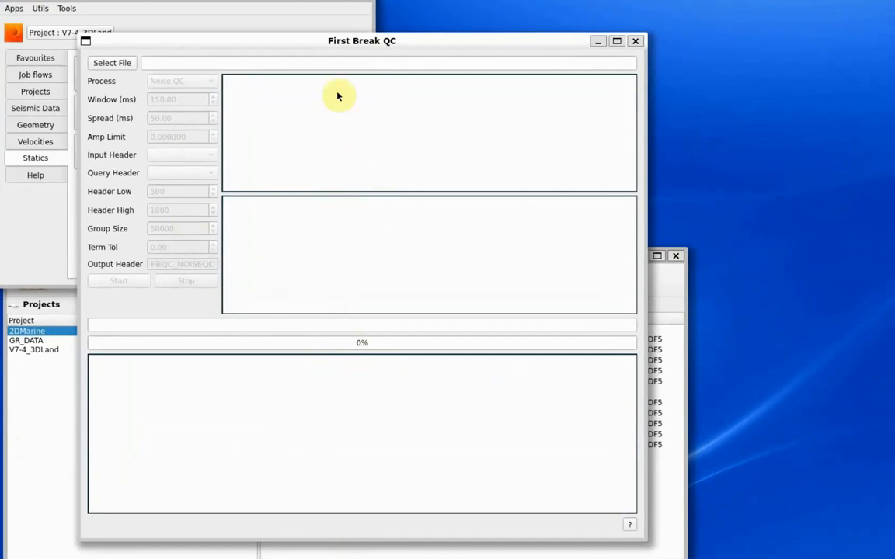
left_click(112, 62)
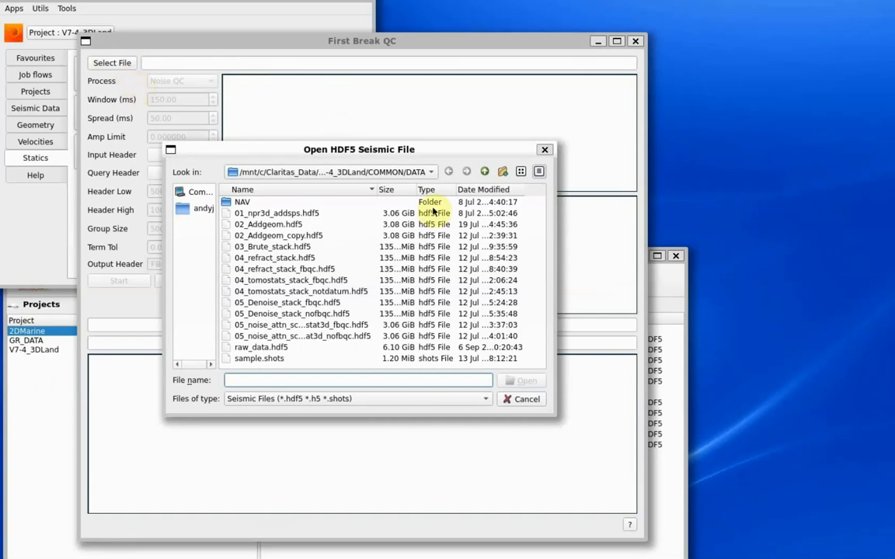
double_click(289, 225)
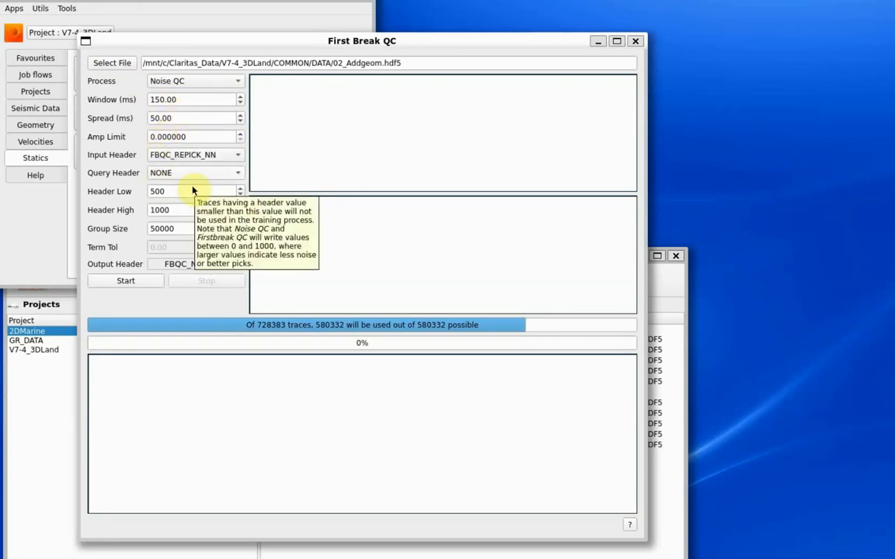
- Set the input header to FIRST_BREAK_TIME and run the Noise QC process on the loaded seismic file
left_click(199, 155)
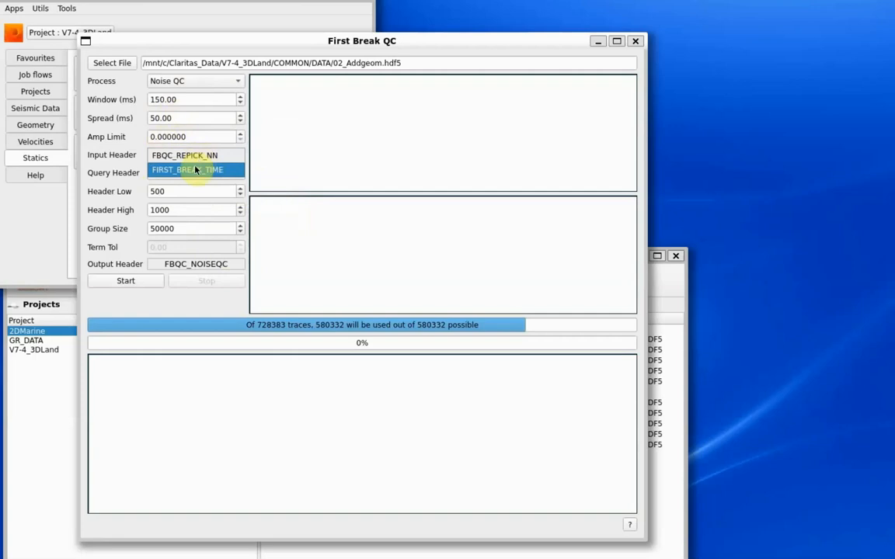
left_click(194, 170)
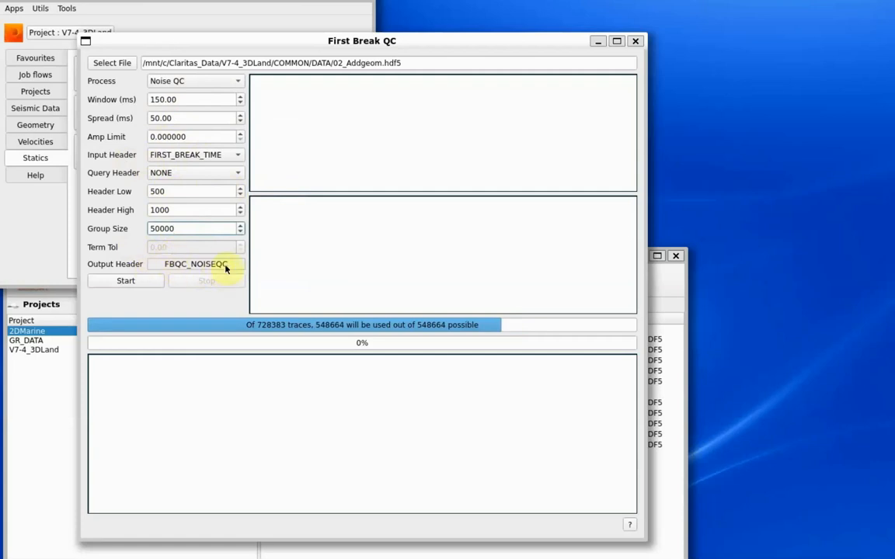
left_click(123, 282)
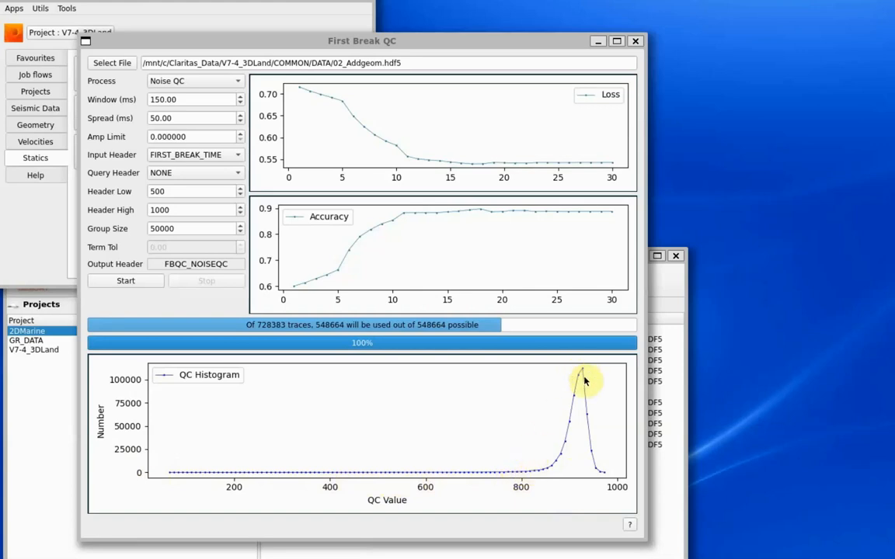
- Run the Pick QC process with FBQC_NOISEQC as the query header
left_click(230, 84)
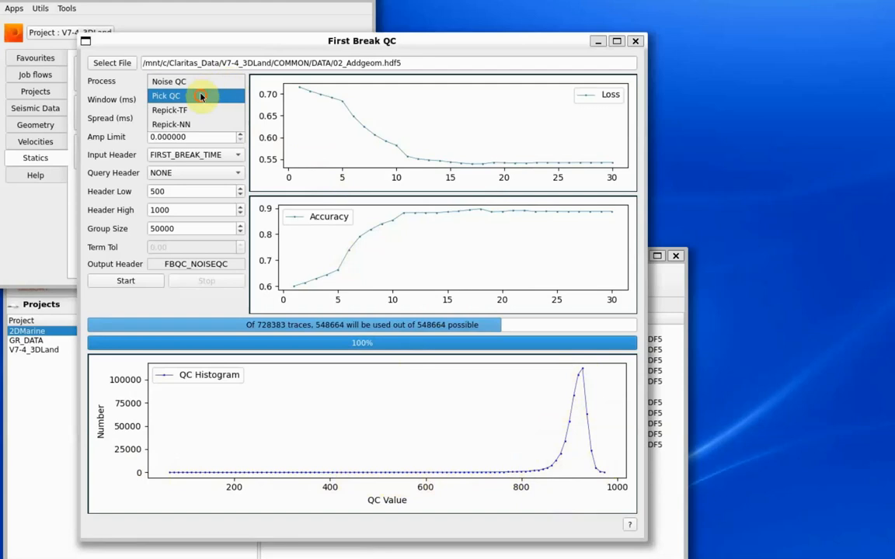
left_click(199, 95)
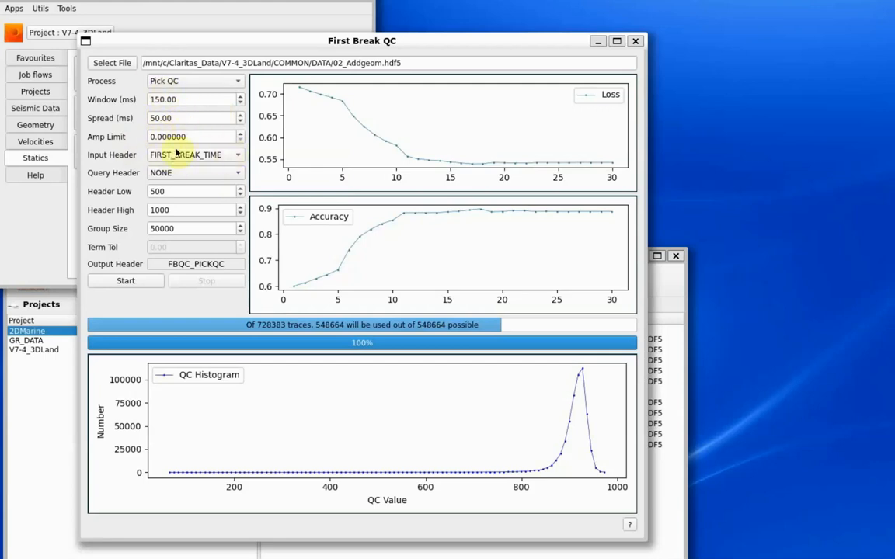
left_click(184, 174)
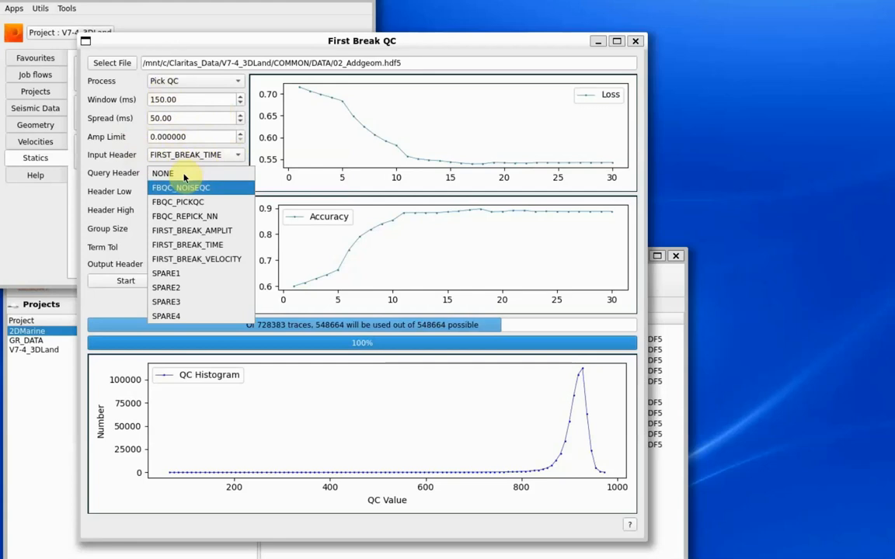
left_click(186, 185)
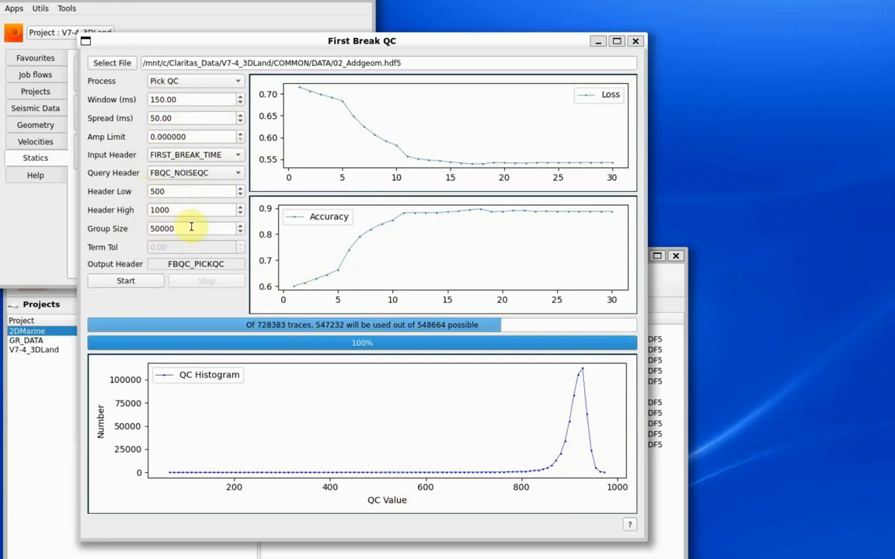
left_click(133, 282)
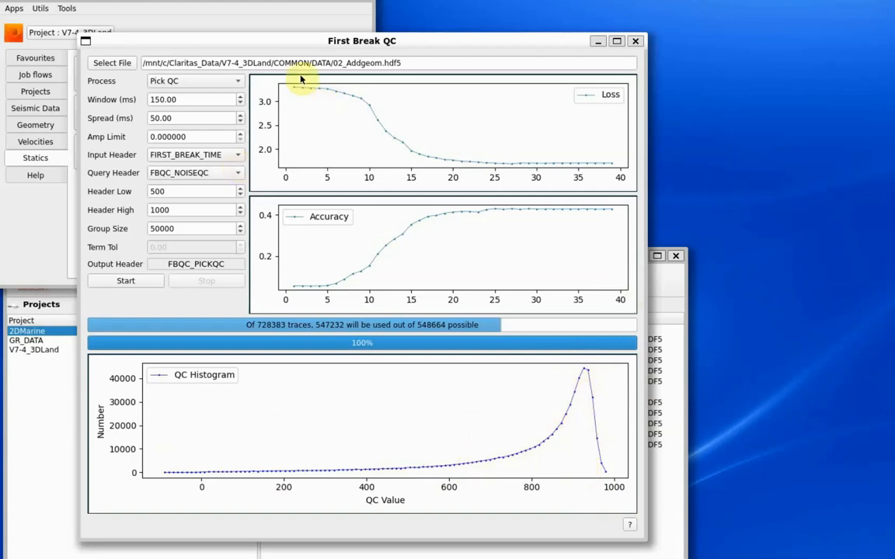
- Run the Repick-NN process on the first breaks and set the input header to FBQC_REPICK_NN
left_click(229, 82)
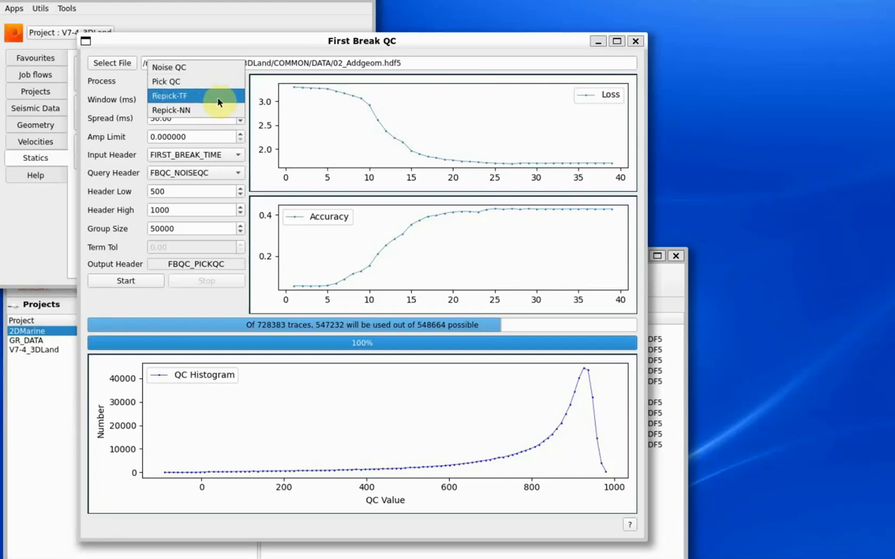
left_click(179, 113)
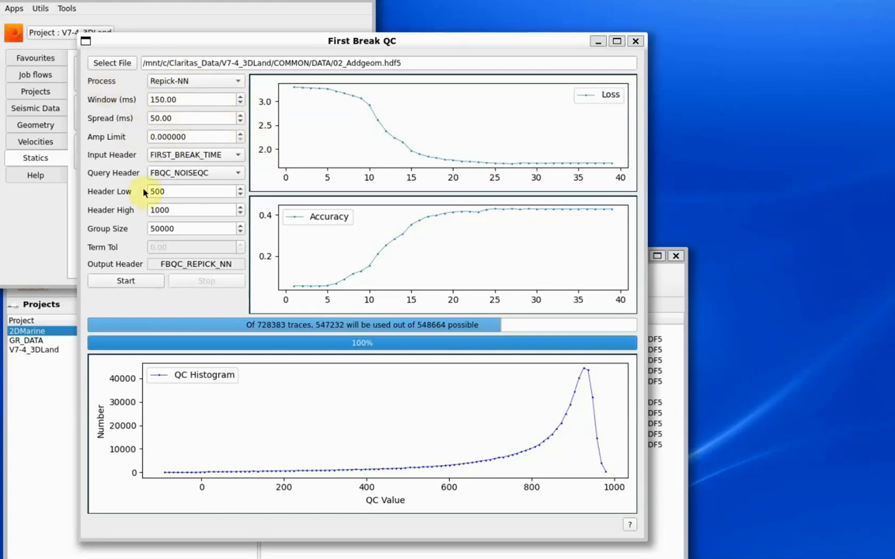
left_click(124, 281)
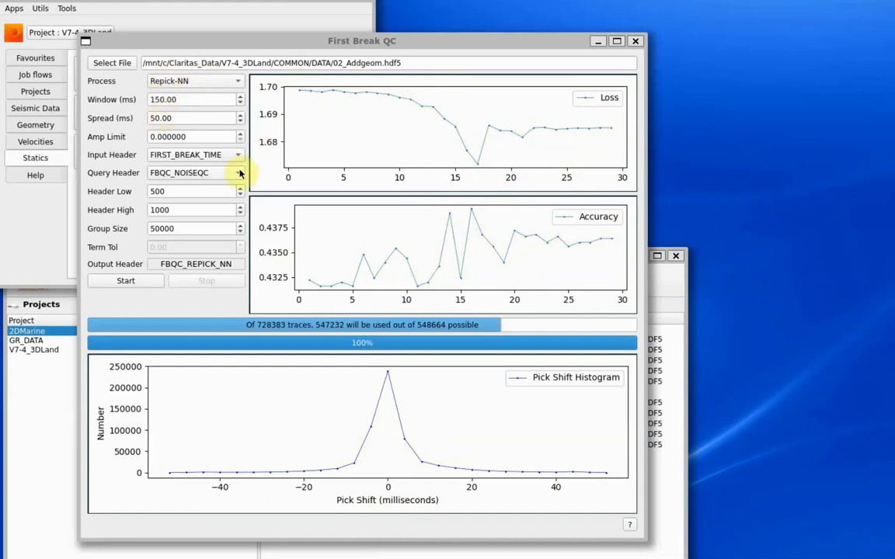
left_click(214, 154)
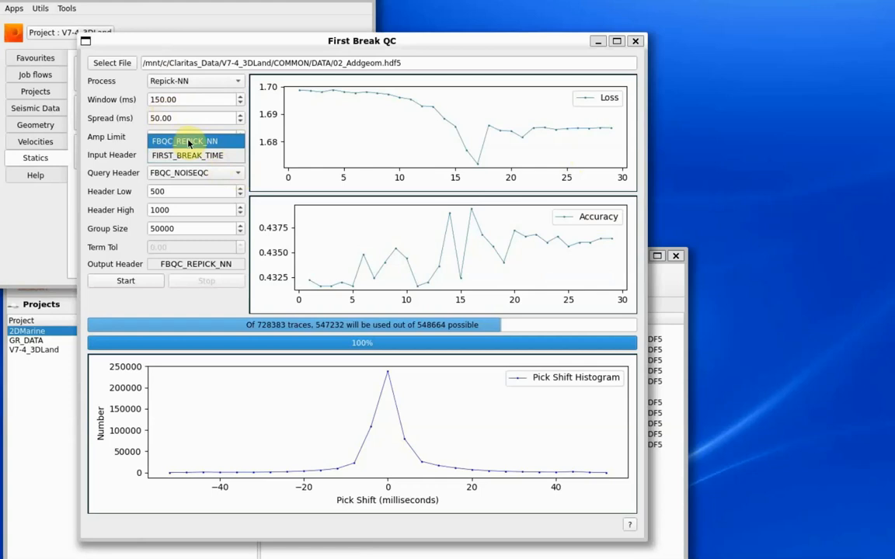
left_click(188, 142)
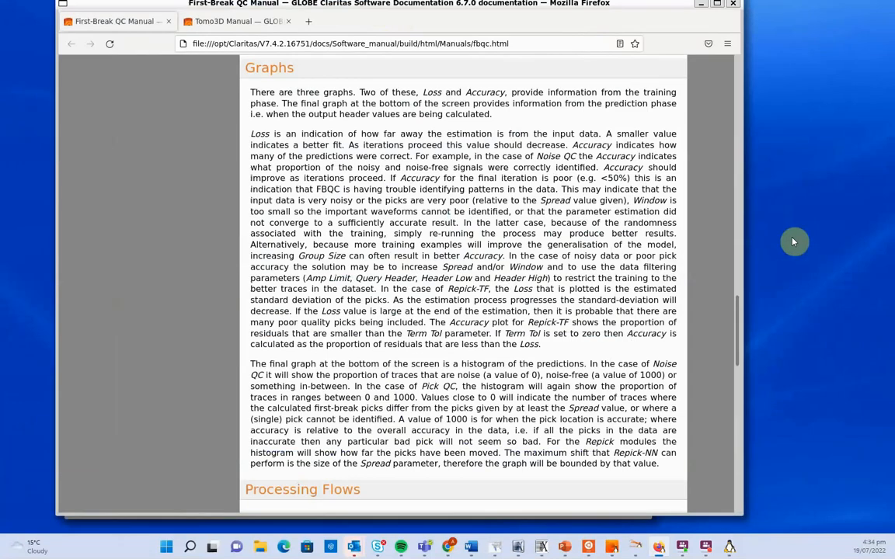
- Review the introduction and process descriptions at the start of the First-Break QC manual, and minimize the browser
scroll(654, 225, "up", 10)
scroll(654, 225, "up", 10)
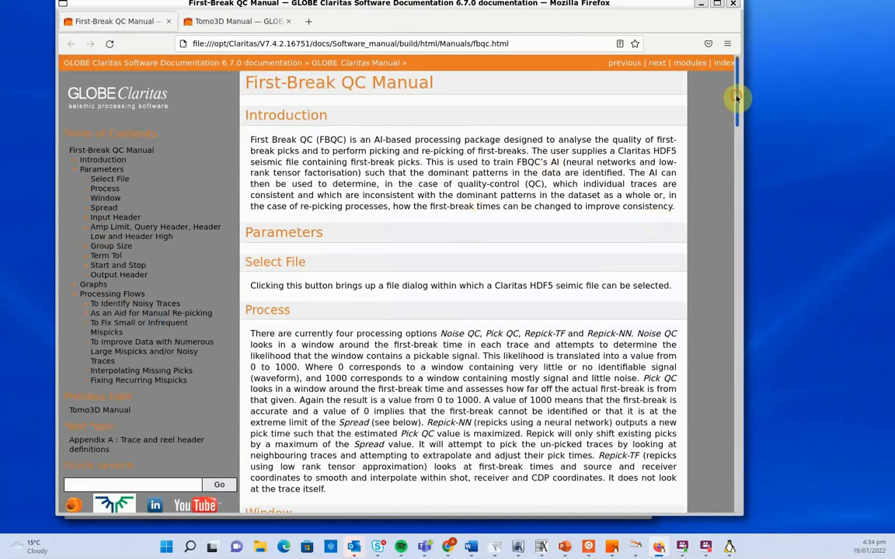
left_click_drag(737, 97, 687, 76)
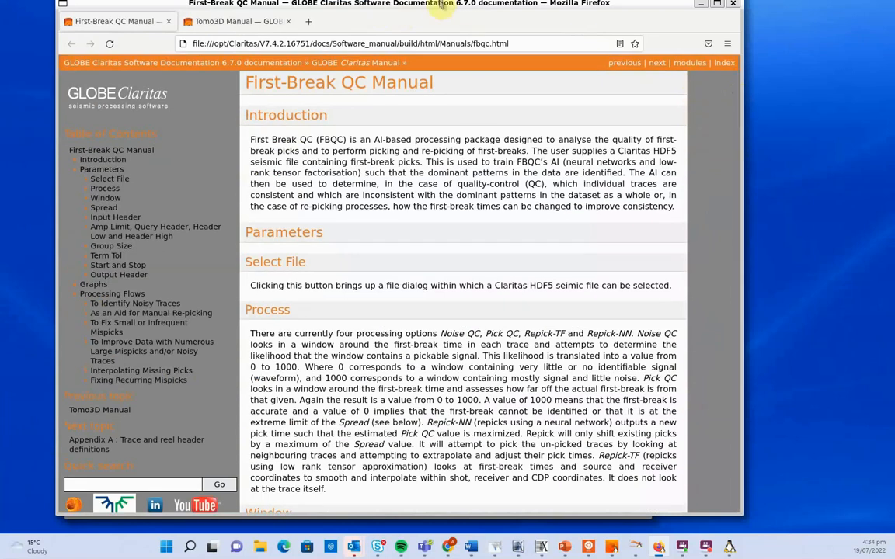
left_click(700, 3)
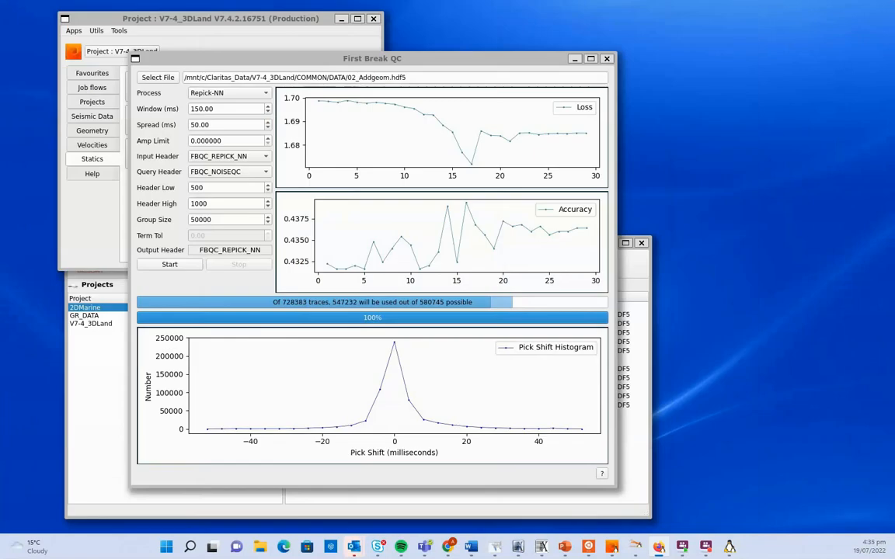
- Return to the Claritas launcher and launch View Seismic from the seismic data applications
left_click(131, 17)
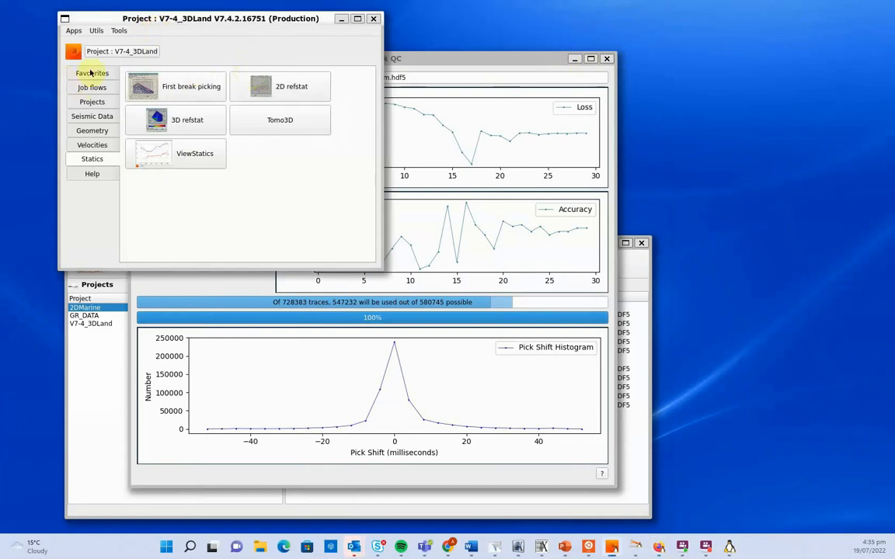
left_click(84, 88)
left_click(88, 115)
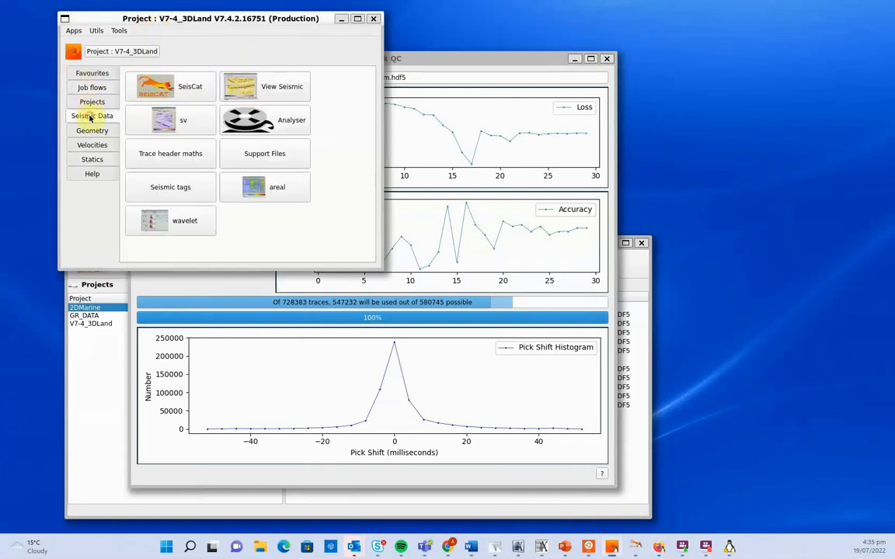
left_click(272, 90)
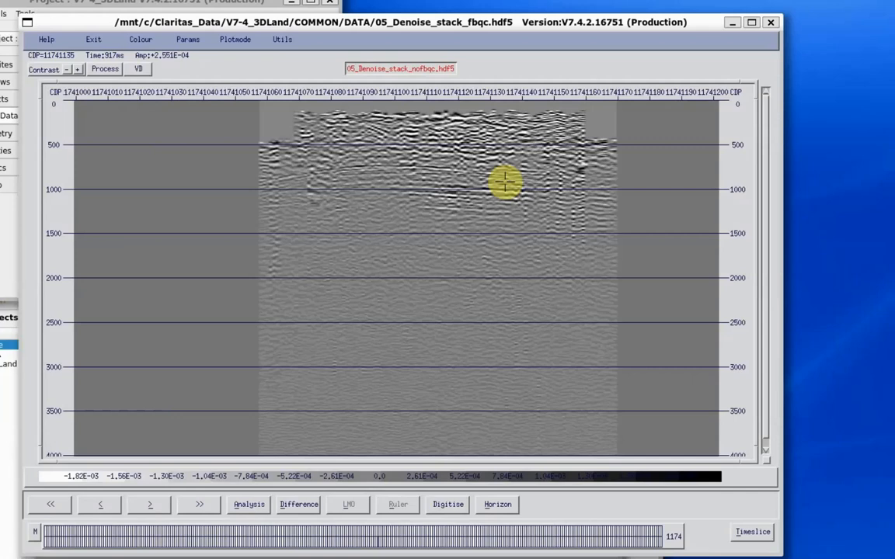
- Compare the stacks 05_Denoise_stack_fbqc.hdf5 and 05_Denoise_stack_nofbqc.hdf5 by switching repeatedly between them
key("Page_Up")
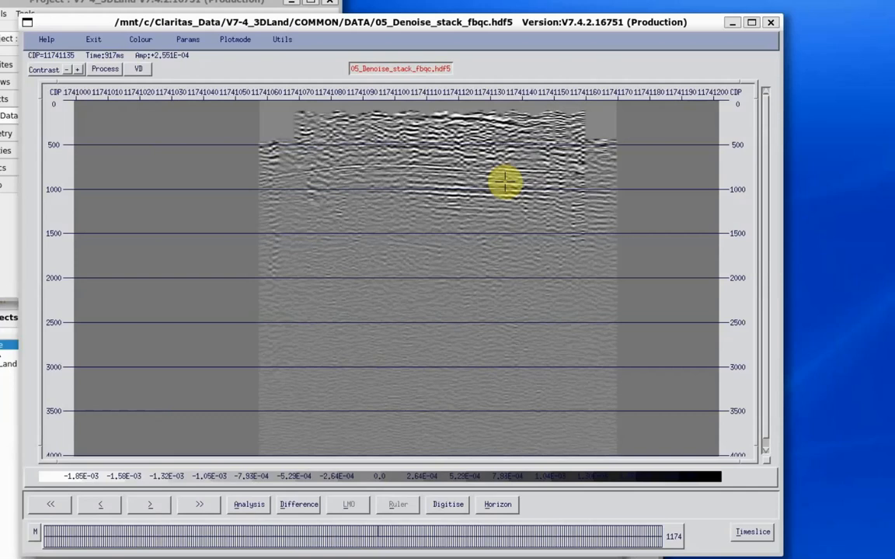
key("Page_Down")
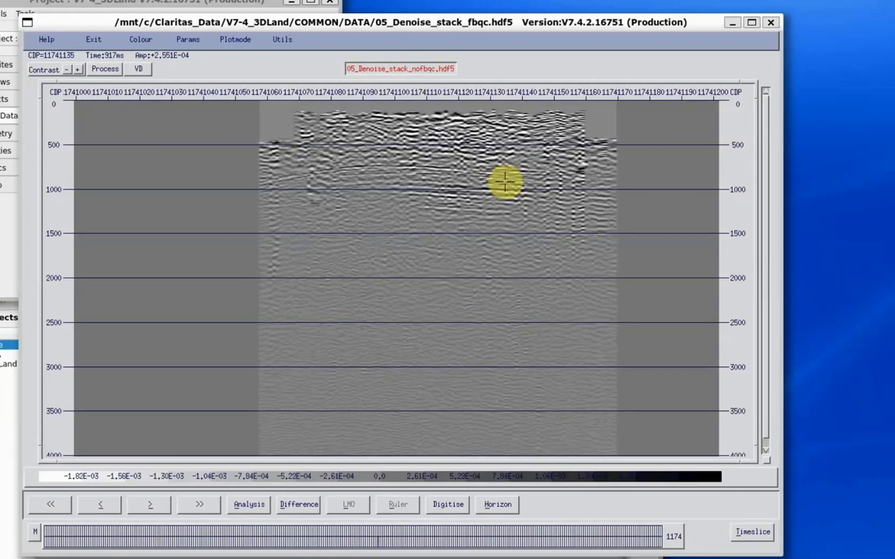
key("Page_Up")
key("Page_Down")
key("Page_Up")
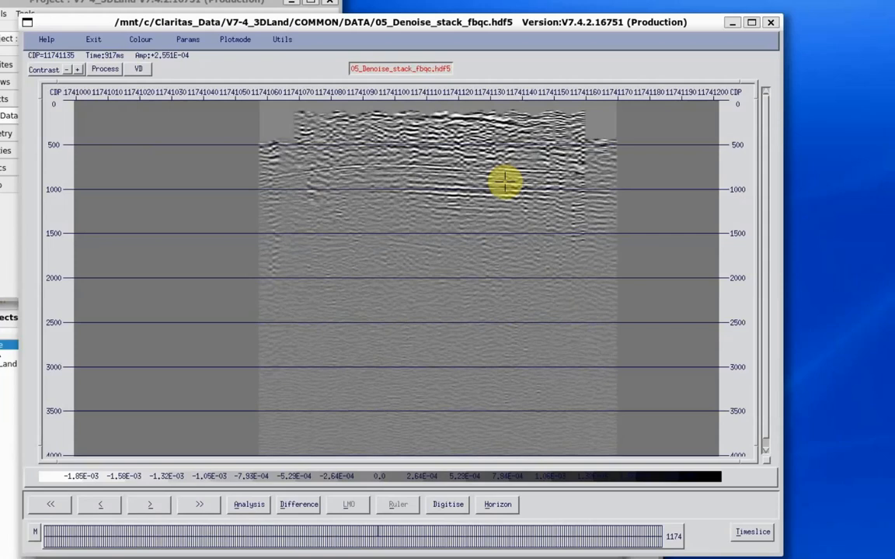
key("Page_Down")
key("Page_Up")
key("Page_Down")
key("Page_Up")
key("Page_Down")
key("Page_Up")
key("Page_Down")
key("Page_Up")
key("Page_Down")
key("Page_Up")
key("Page_Down")
key("Page_Up")
key("Page_Down")
key("Page_Up")
key("Page_Down")
key("Page_Up")
key("Page_Down")
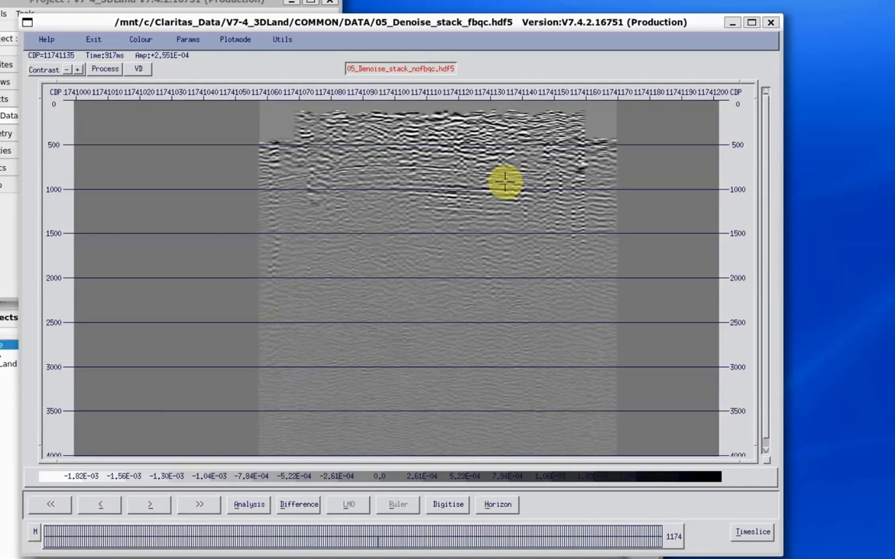
key("Page_Up")
key("Page_Down")
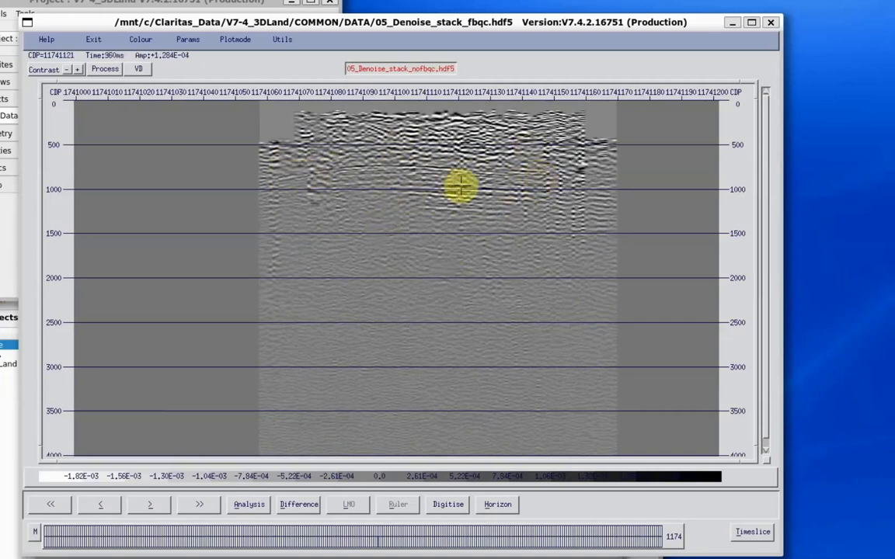
key("space")
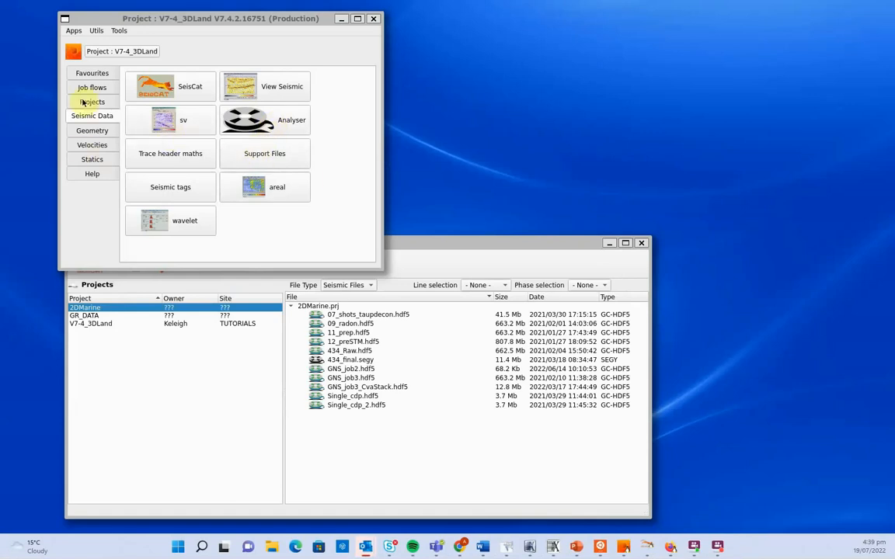
- Launch Tomo3D from the statics applications and load the pick file GNS_Revised_final.pic and geometry file GNS_NPR-3D.geom
left_click(91, 159)
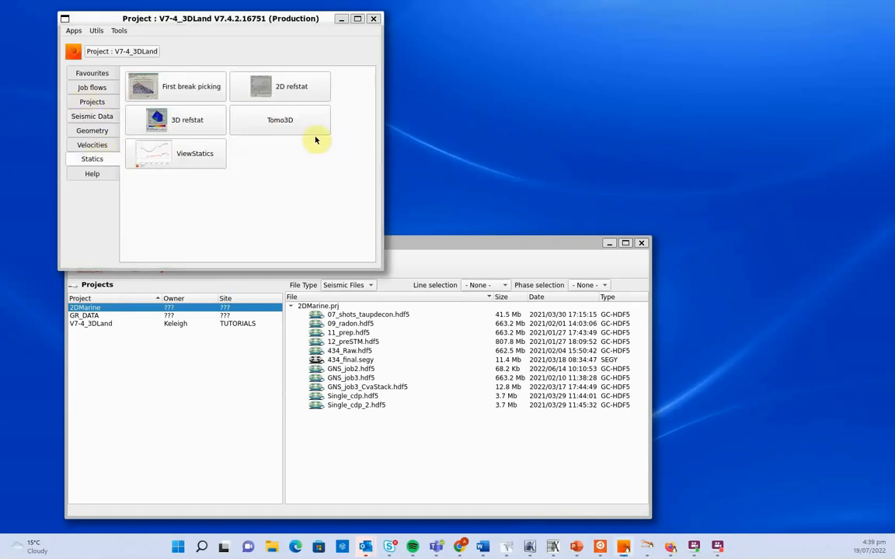
left_click(267, 121)
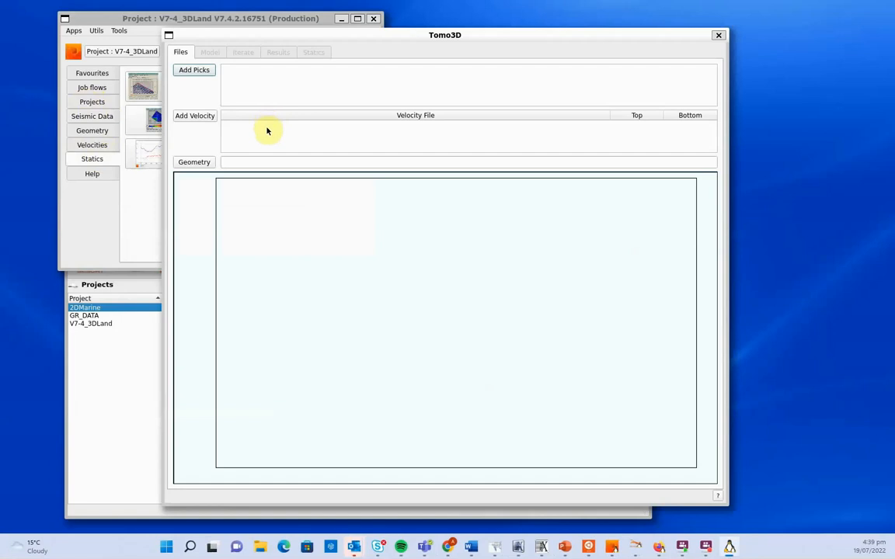
left_click(194, 70)
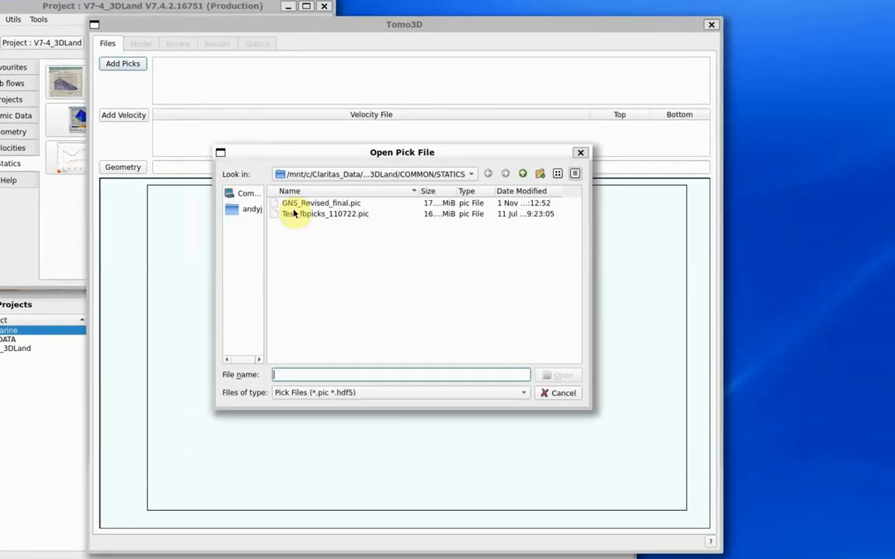
double_click(332, 205)
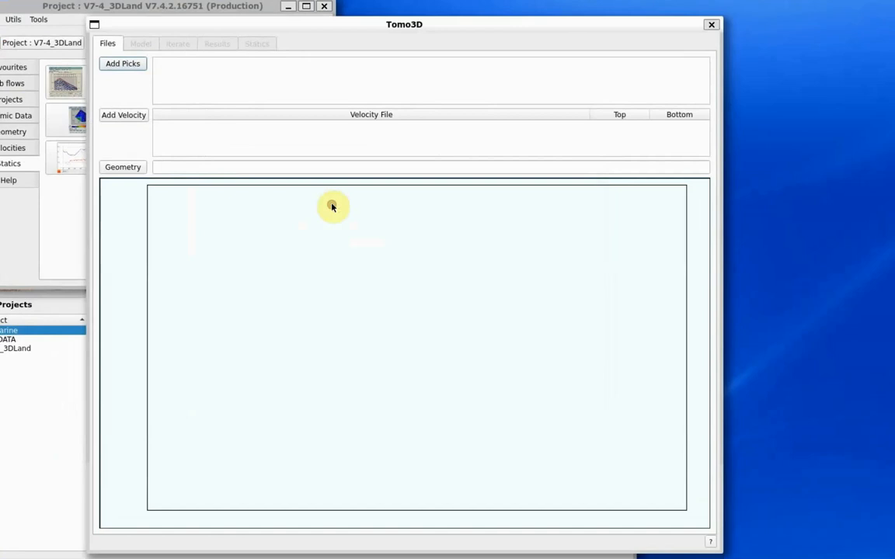
left_click(118, 167)
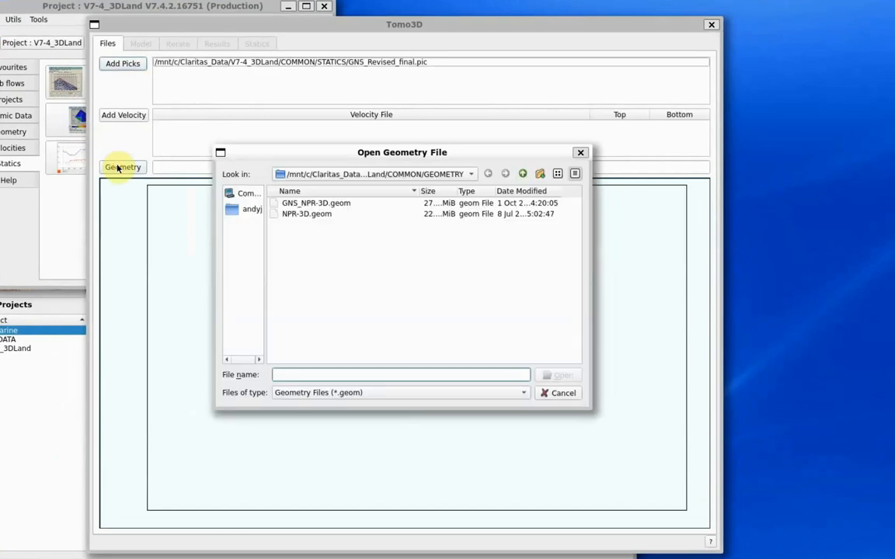
double_click(341, 206)
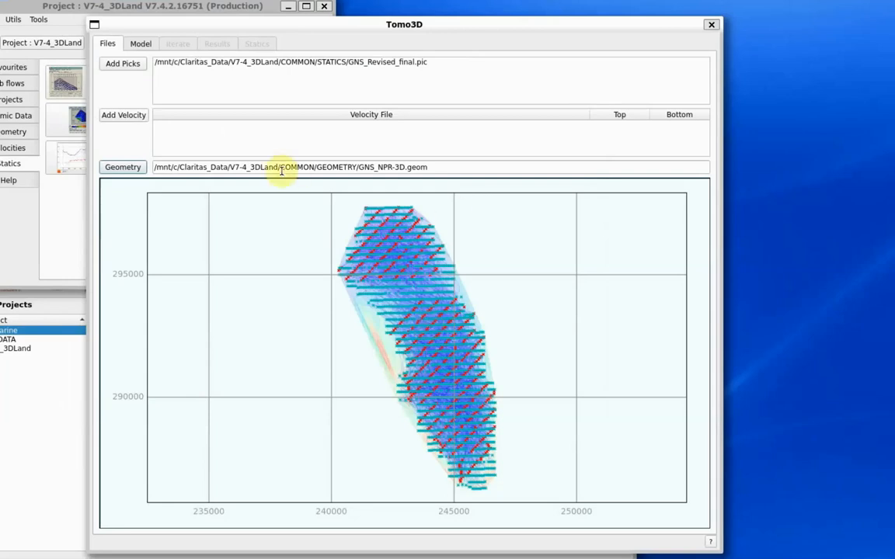
- Start the tomography iterations with the default model and iteration settings, letting Tomo3D estimate a 1-D starting velocity
left_click(140, 43)
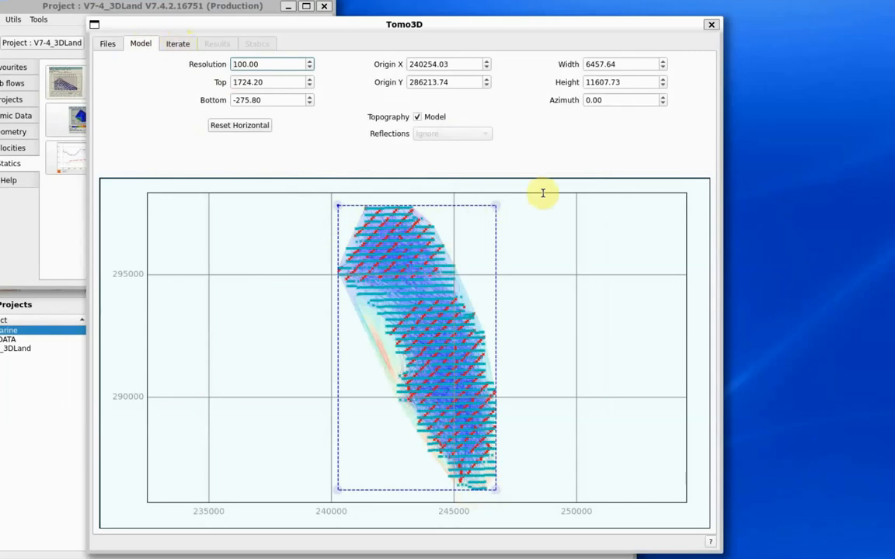
left_click(177, 43)
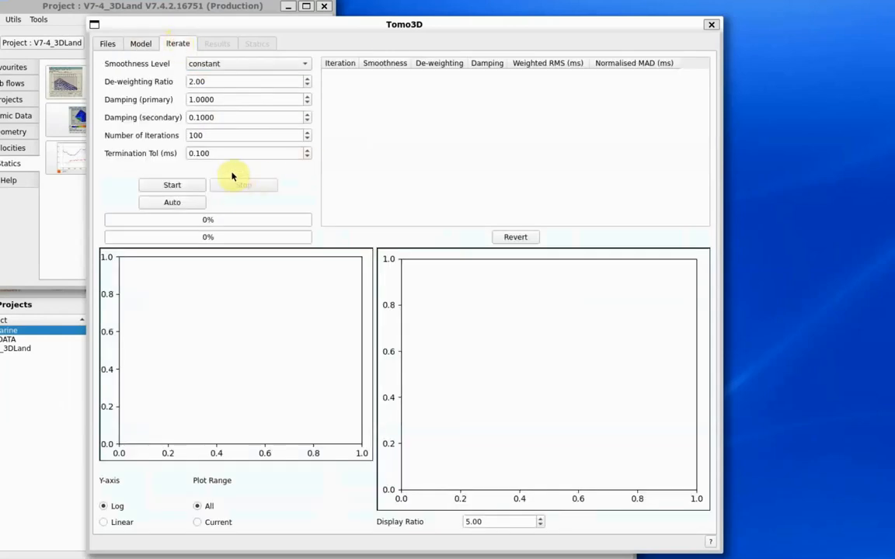
left_click(172, 184)
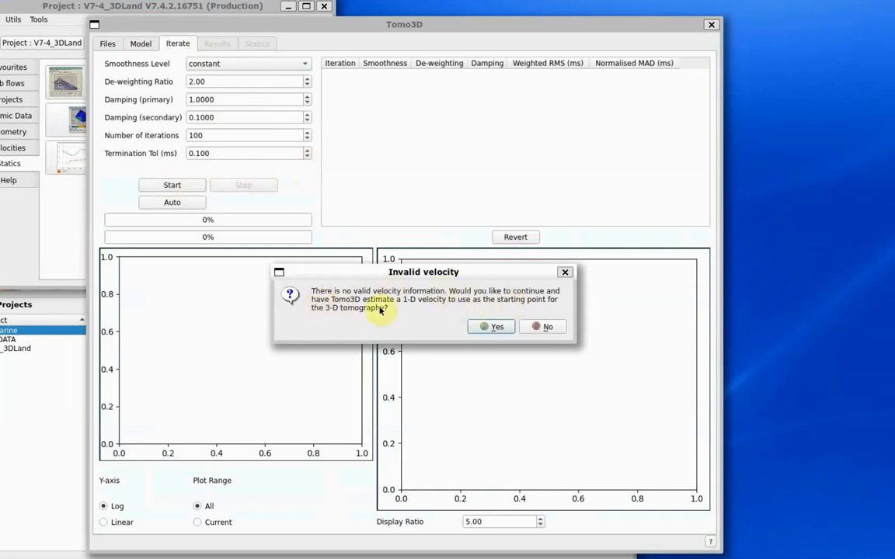
left_click(490, 326)
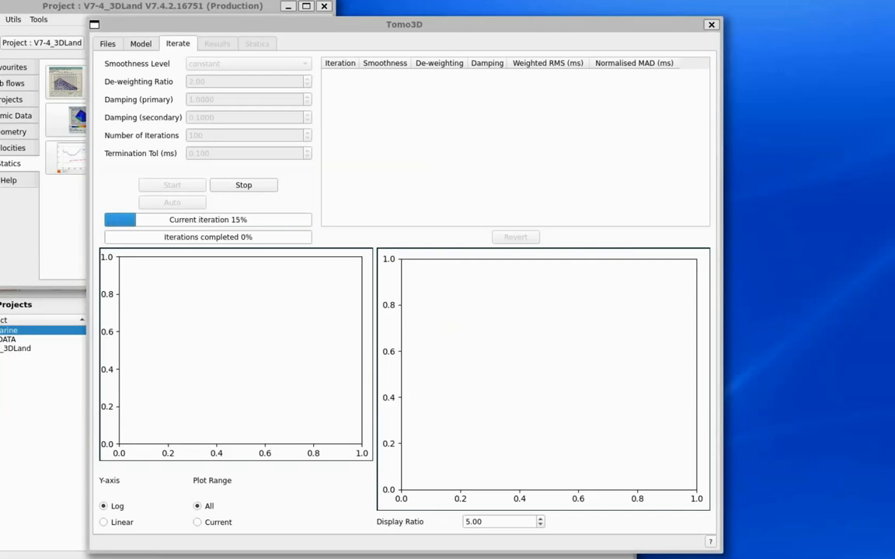
- Bring the Tomo3D manual in Firefox into view and review its sections on computational resources, troubleshooting and technical information
left_click_drag(894, 2, 426, 11)
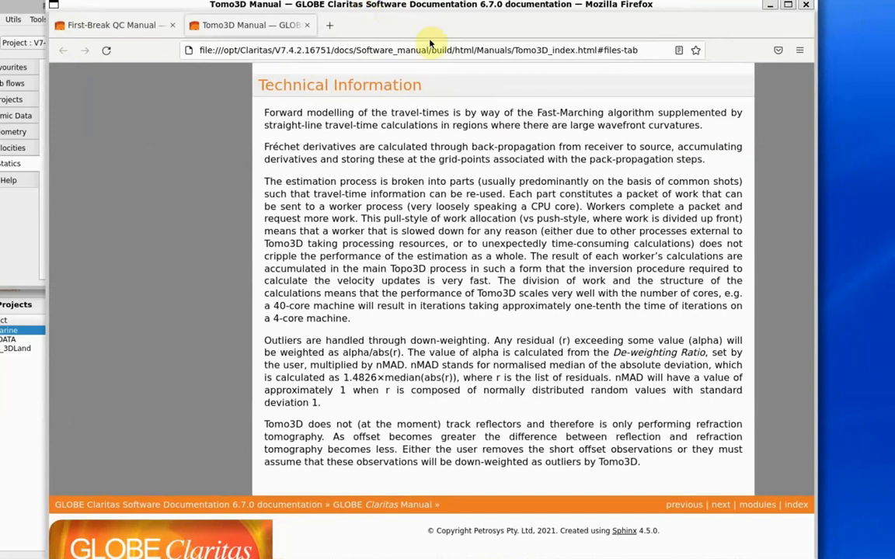
scroll(464, 126, "up", 10)
scroll(464, 126, "up", 12)
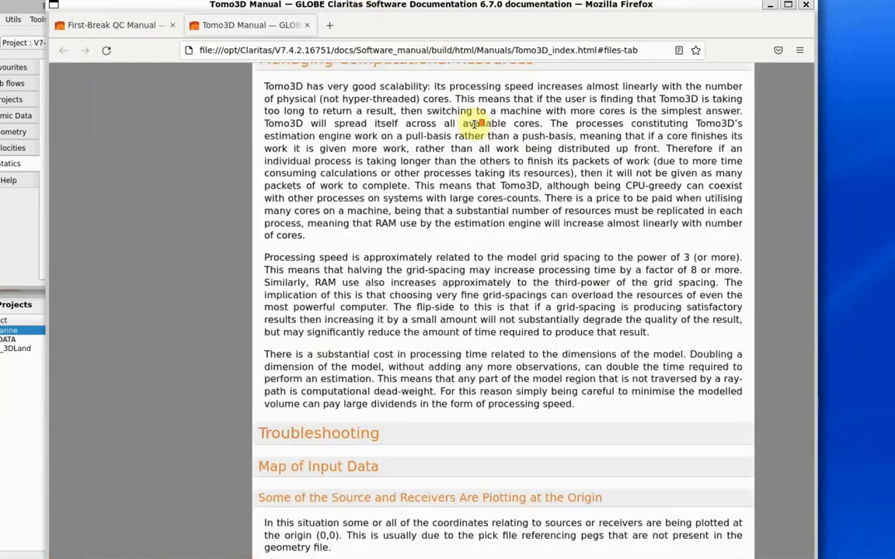
scroll(474, 120, "down", 7)
scroll(476, 118, "down", 8)
scroll(479, 124, "up", 14)
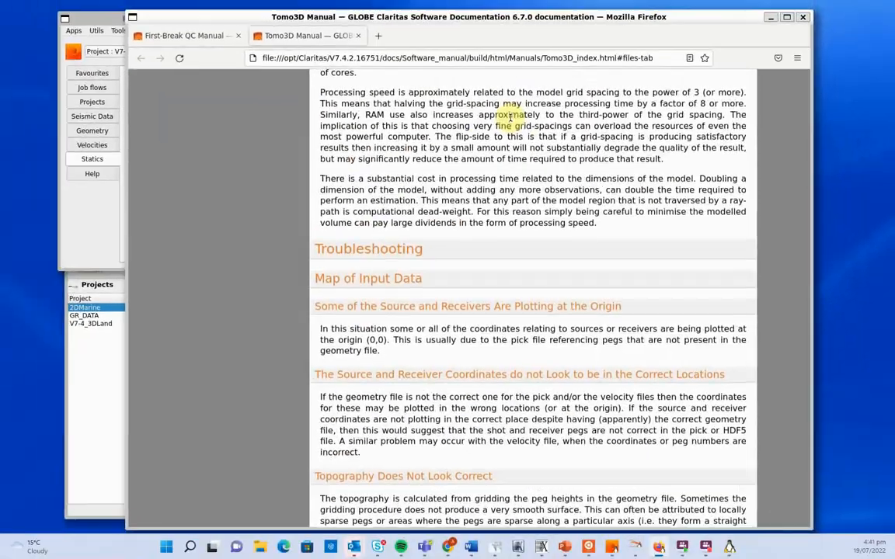
scroll(496, 122, "down", 10)
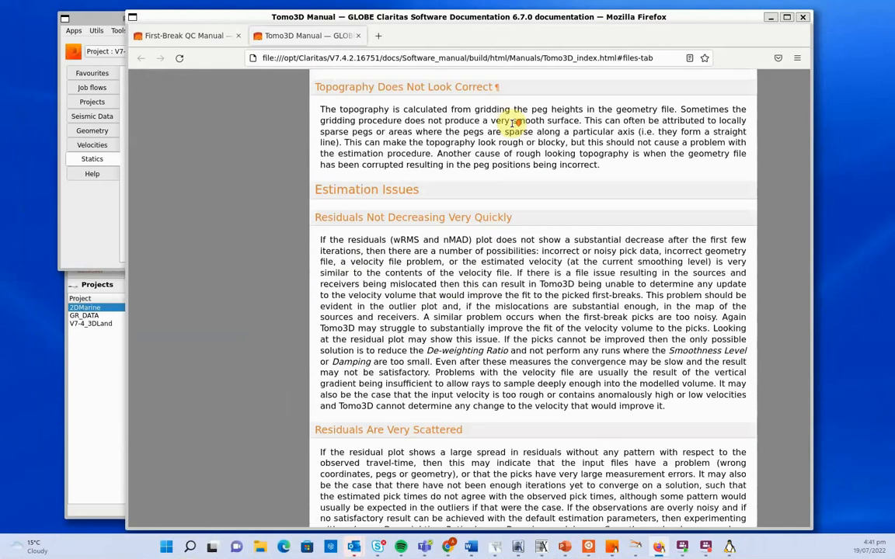
scroll(513, 124, "down", 8)
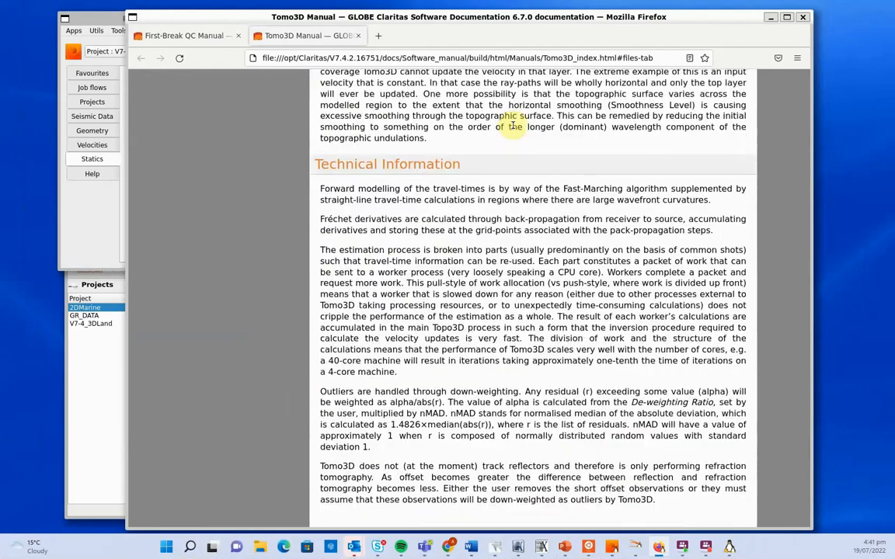
- Review the manual's processing hints and its Results, Iterate, Model and Files tab sections, and move the browser off-screen to return to Tomo3D
scroll(514, 127, "up", 20)
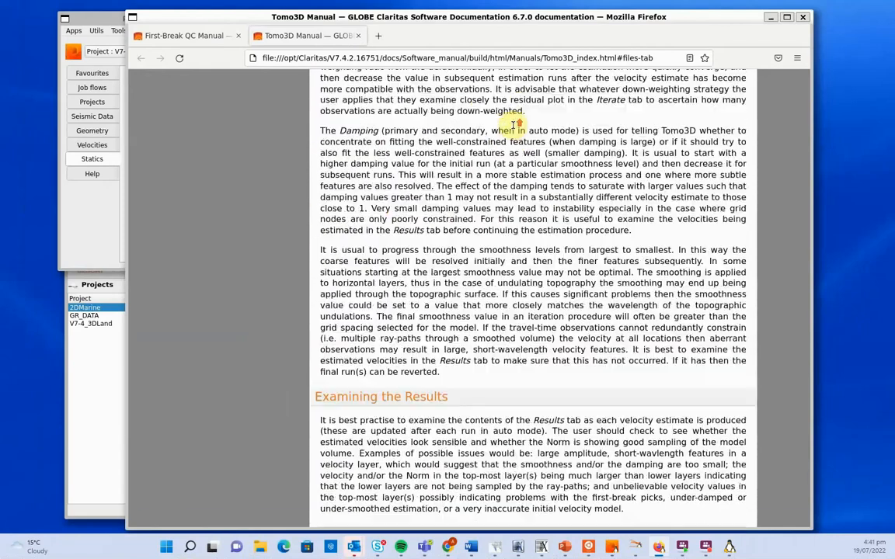
scroll(505, 140, "up", 20)
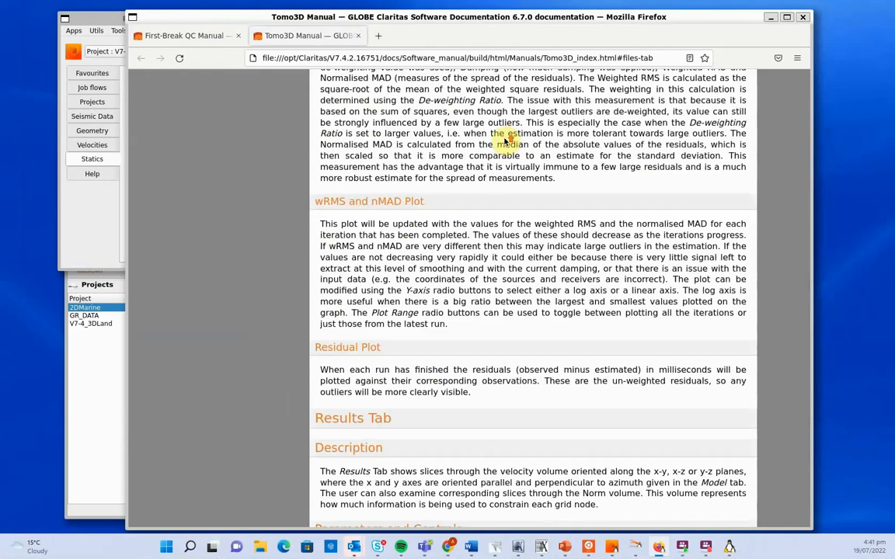
scroll(503, 142, "up", 15)
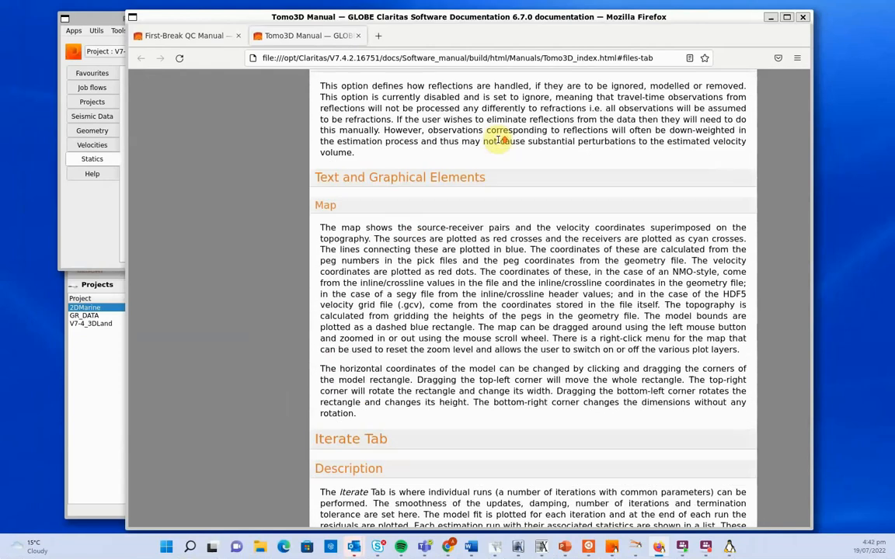
scroll(495, 139, "up", 20)
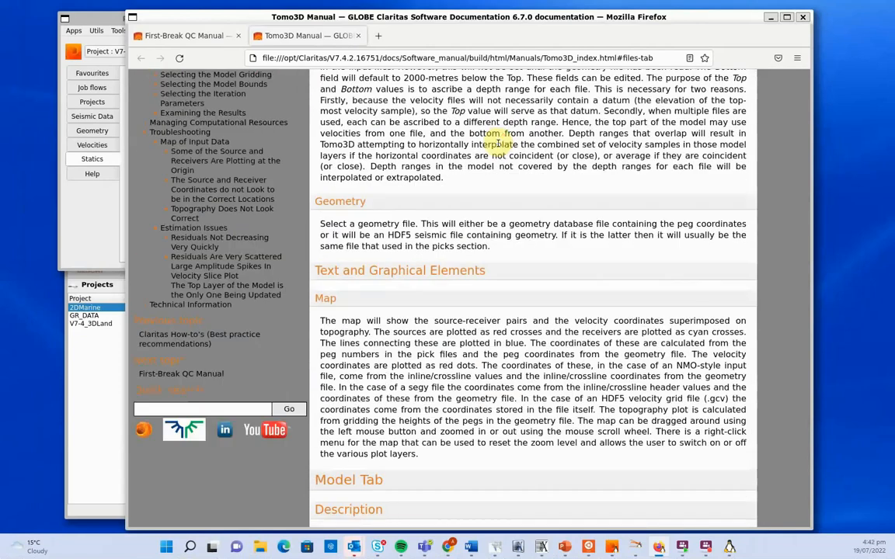
scroll(496, 141, "up", 5)
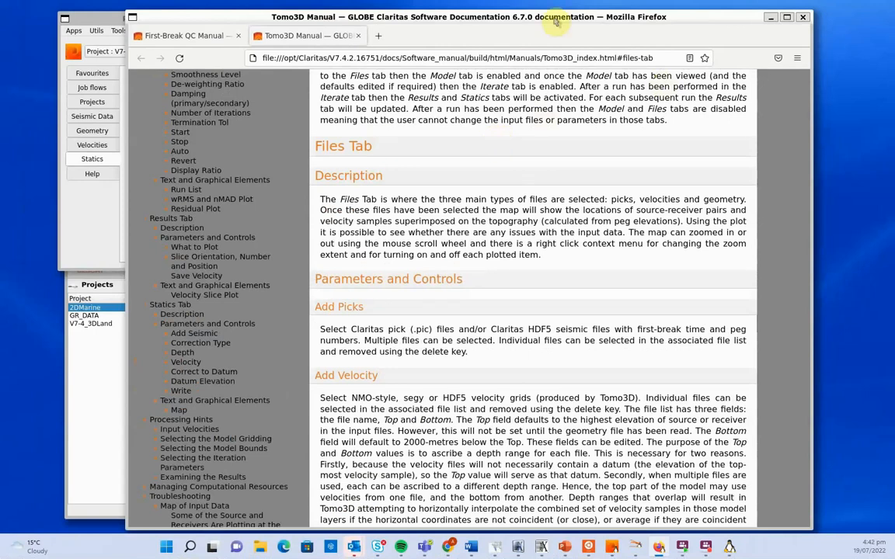
left_click_drag(555, 21, 894, 20)
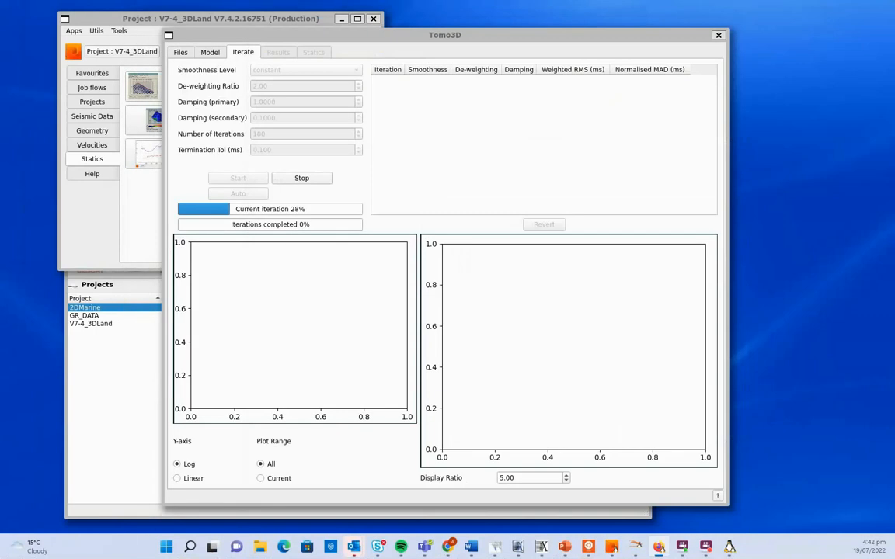